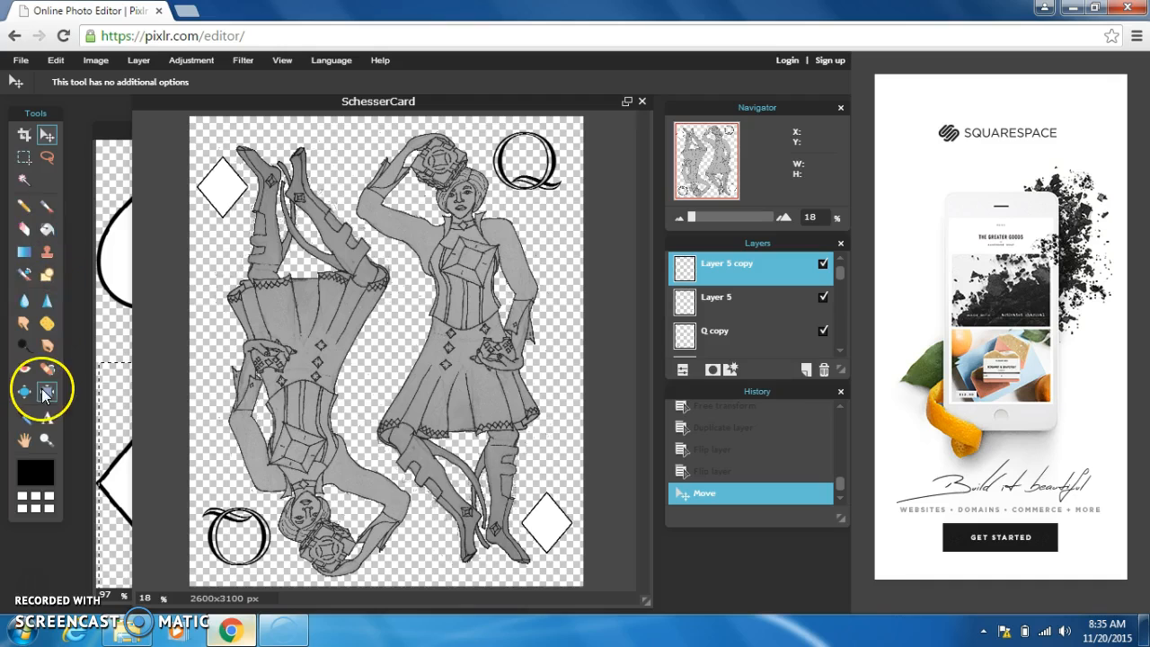
- Choose the Paint Bucket tool and set the main color to red, bd1e21
left_click(313, 469)
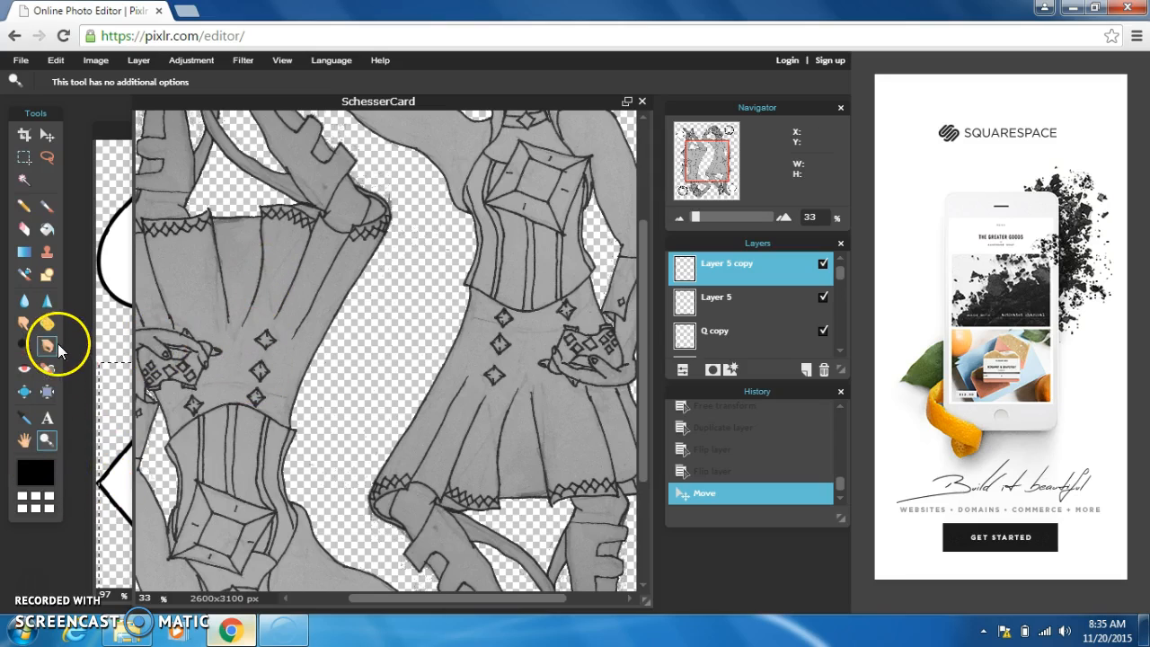
left_click(47, 232)
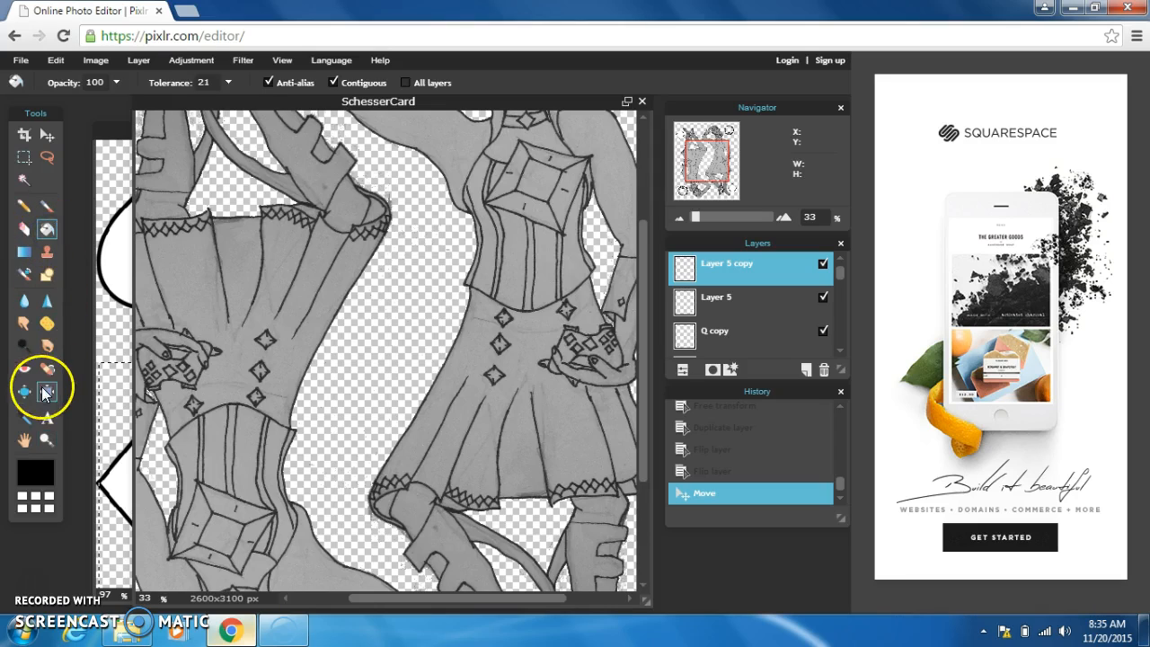
left_click(34, 467)
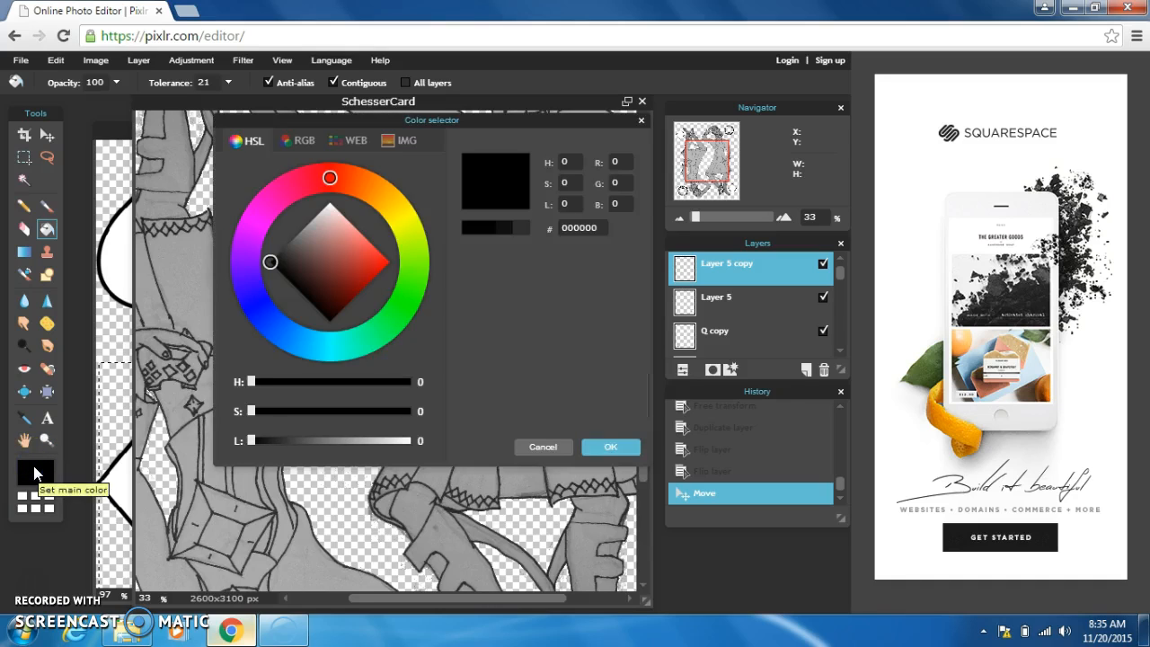
left_click(270, 201)
mouse_move(274, 262)
left_mouse_down()
mouse_move(357, 262)
mouse_move(339, 242)
mouse_move(338, 257)
left_mouse_up()
mouse_move(269, 201)
left_mouse_down()
mouse_move(323, 176)
mouse_move(307, 185)
left_mouse_up()
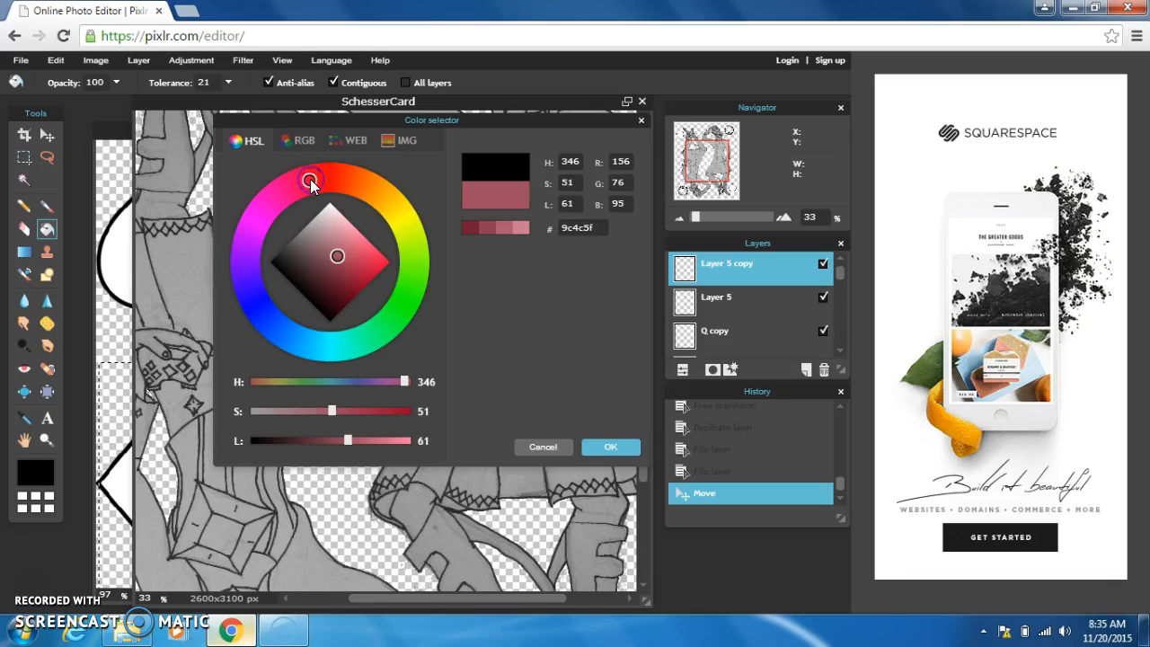
mouse_move(340, 215)
left_mouse_down()
mouse_move(344, 268)
mouse_move(362, 273)
mouse_move(348, 253)
mouse_move(361, 248)
mouse_move(364, 274)
mouse_move(375, 263)
mouse_move(365, 267)
left_mouse_up()
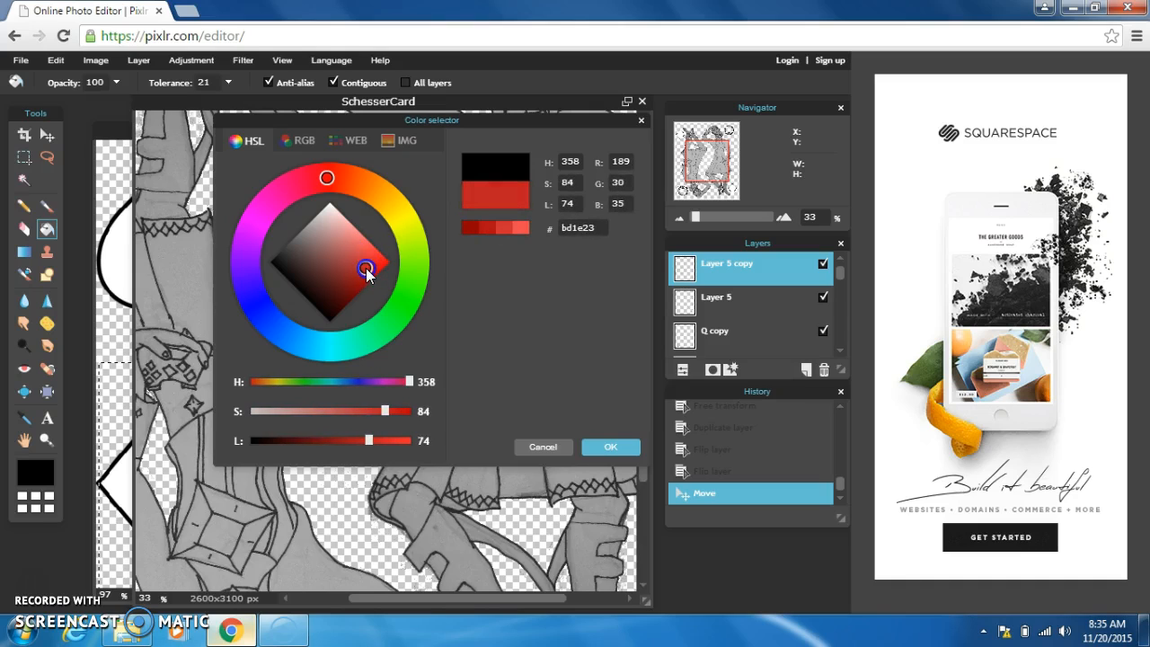
left_click(310, 209)
left_click(622, 444)
left_click(438, 393)
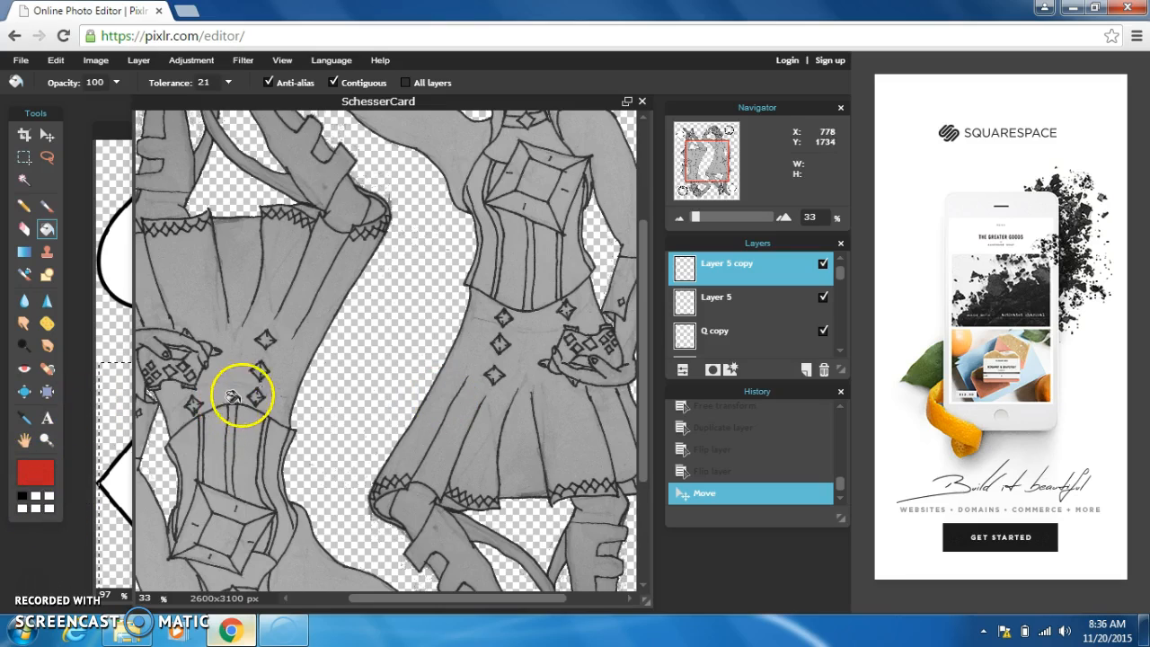
left_click(251, 365)
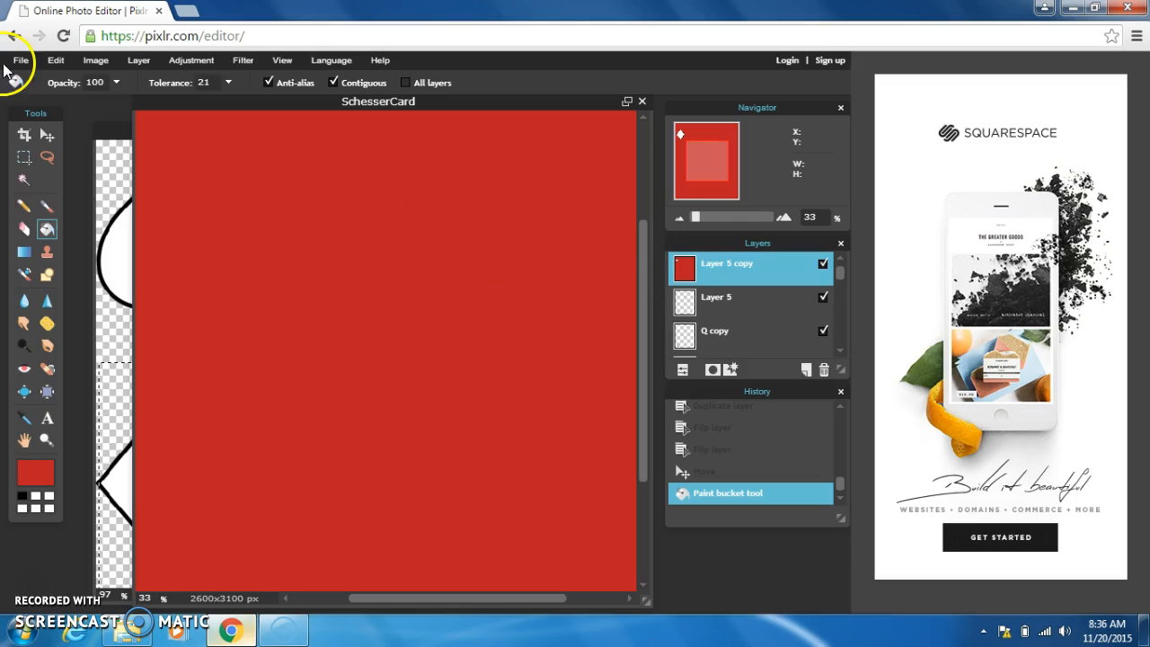
left_click(51, 59)
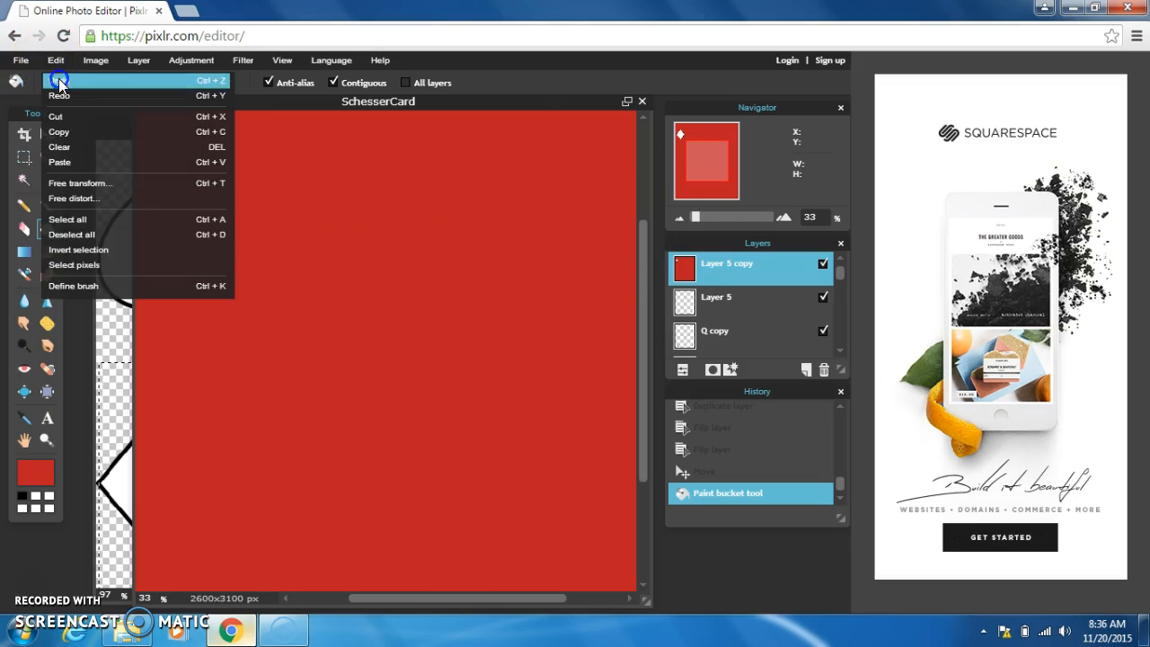
left_click(58, 81)
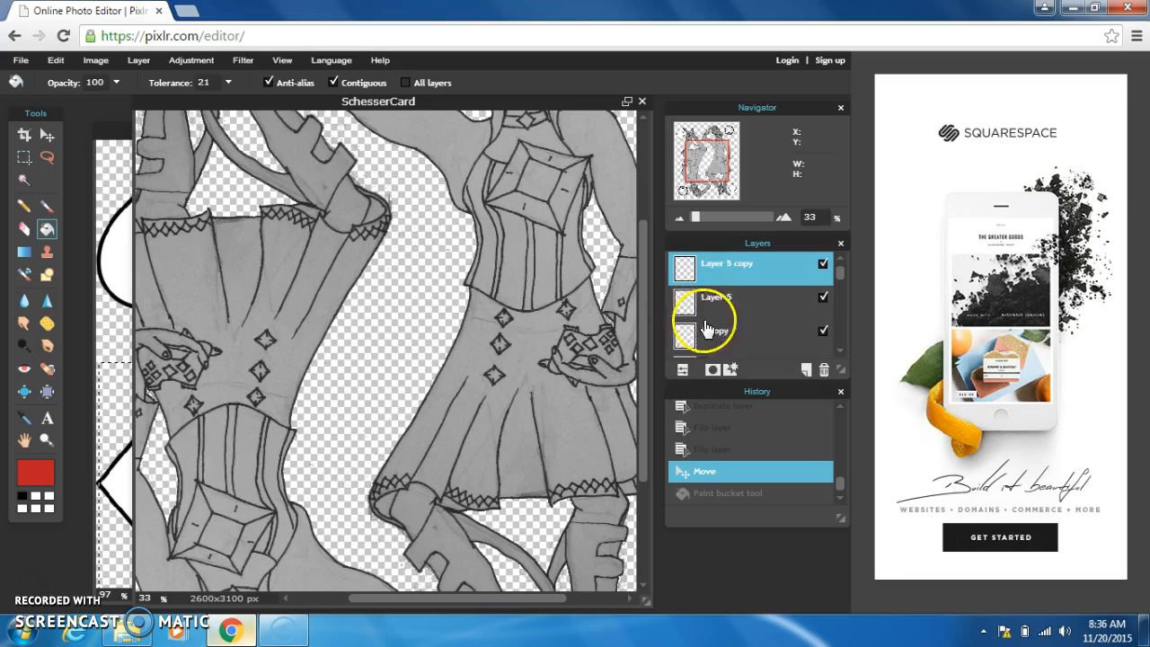
- On Layer 1 copy, fill two of the skirt diamonds on the upside-down figure with red
left_click(820, 300)
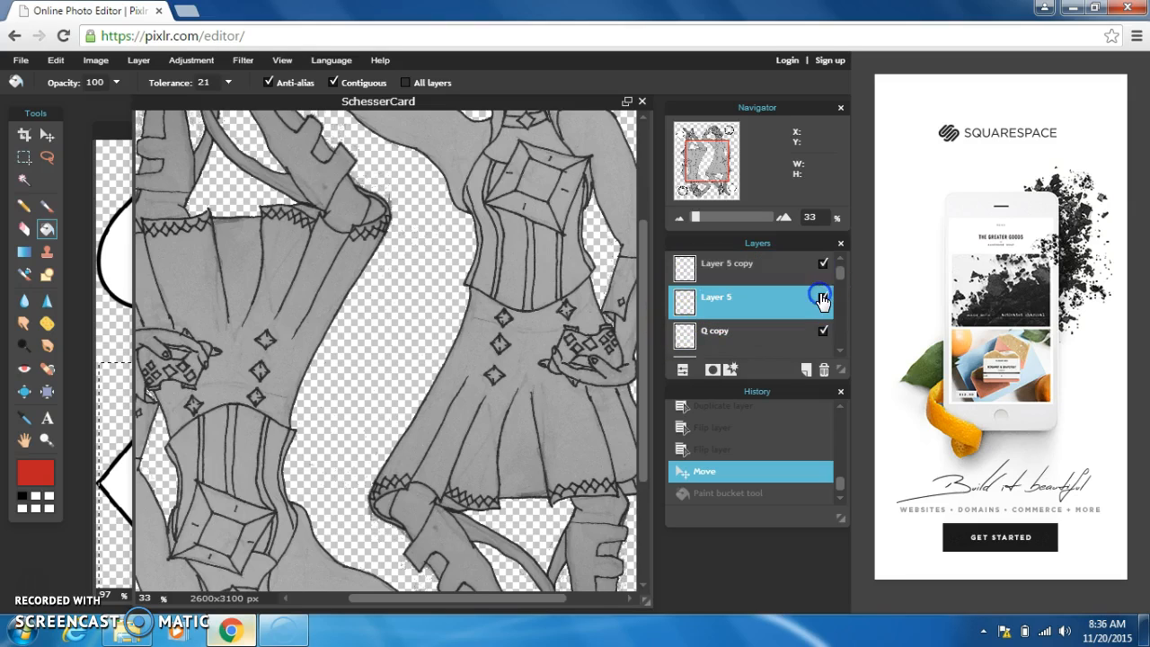
left_click_drag(836, 272, 837, 352)
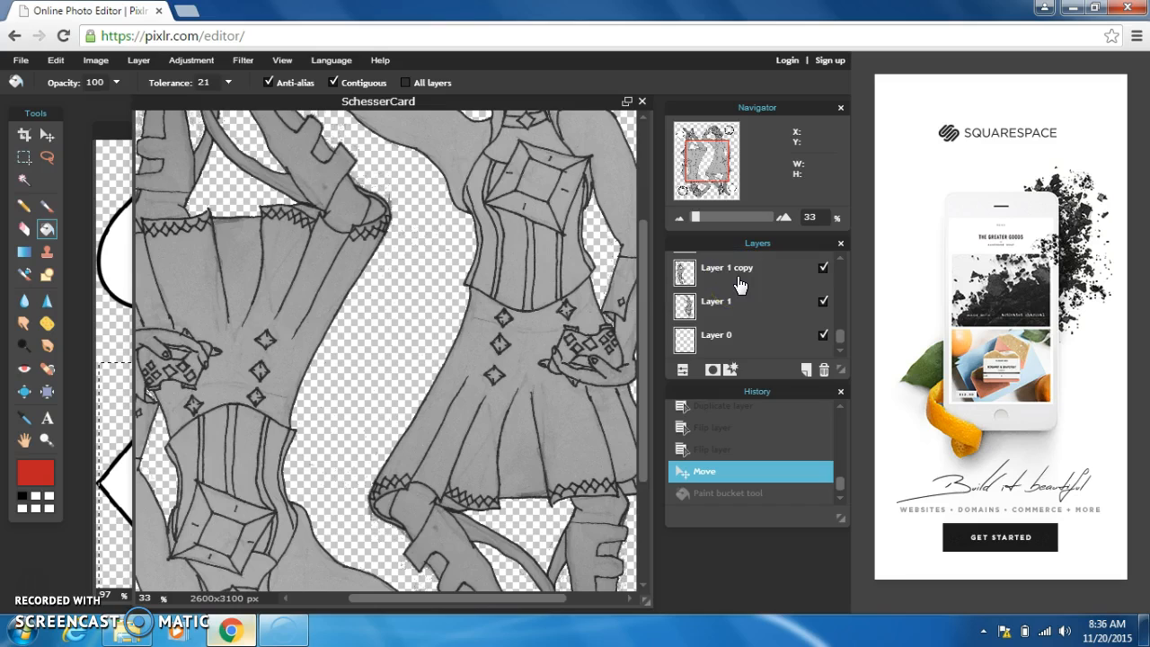
left_click(683, 275)
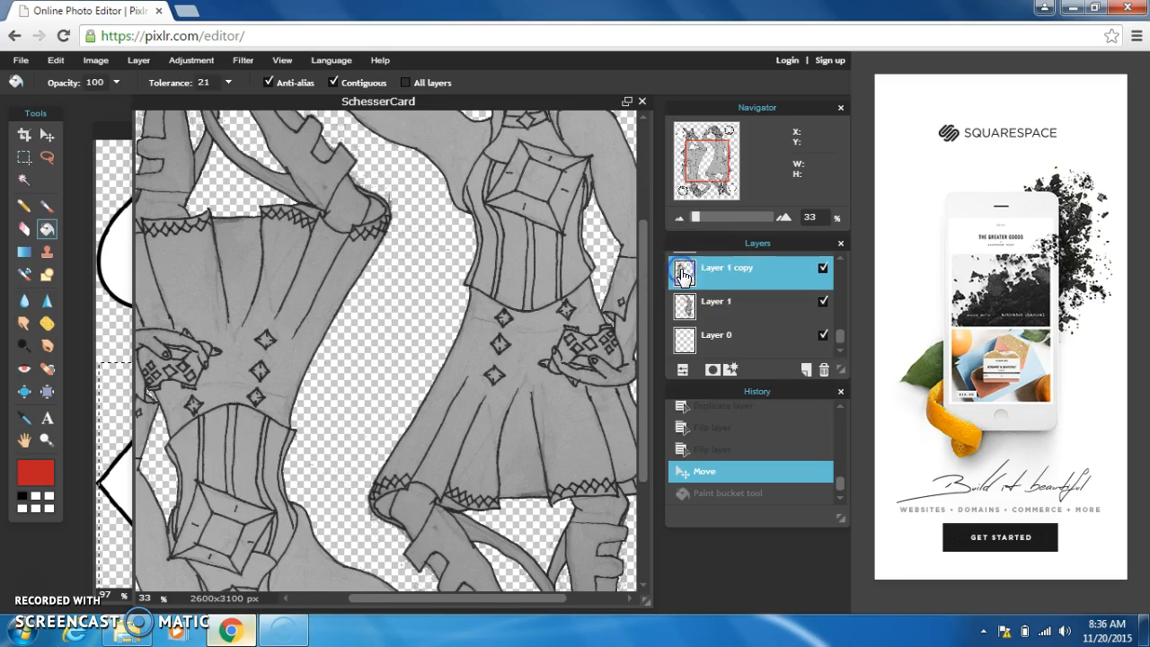
left_click(255, 367)
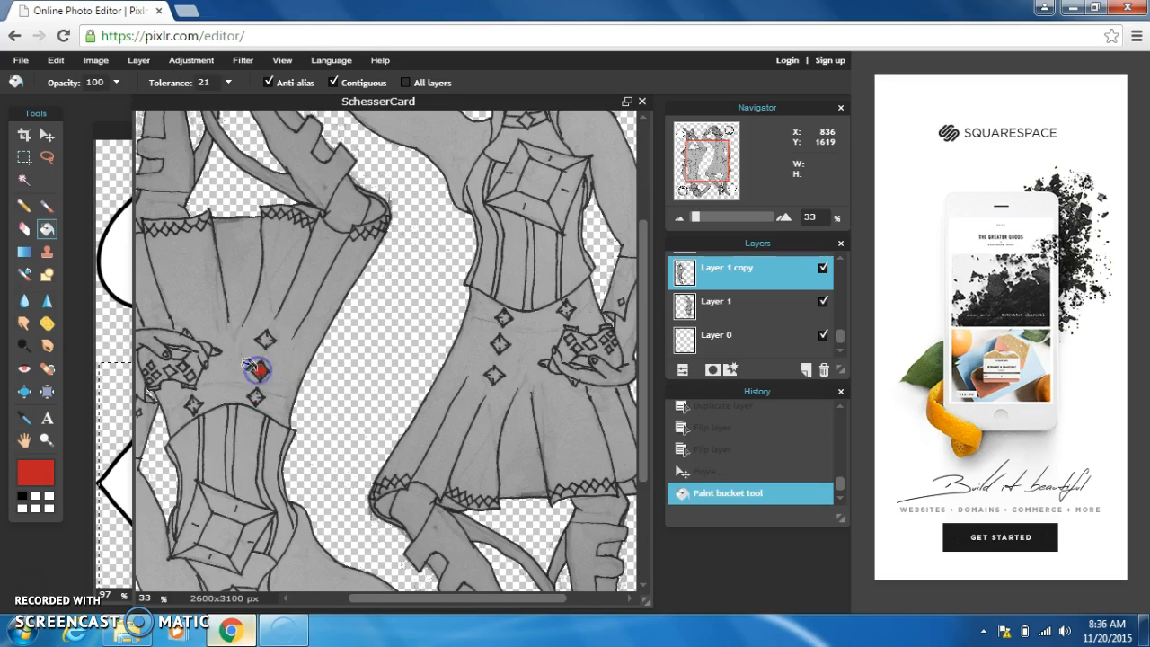
left_click(267, 341)
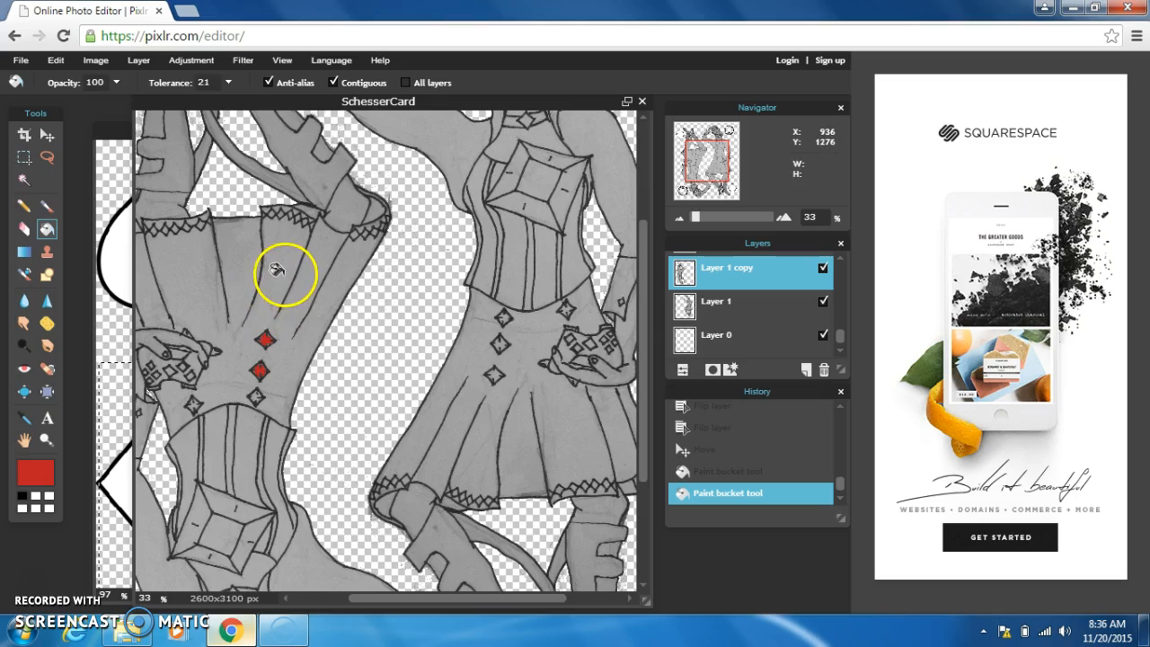
left_click(496, 374)
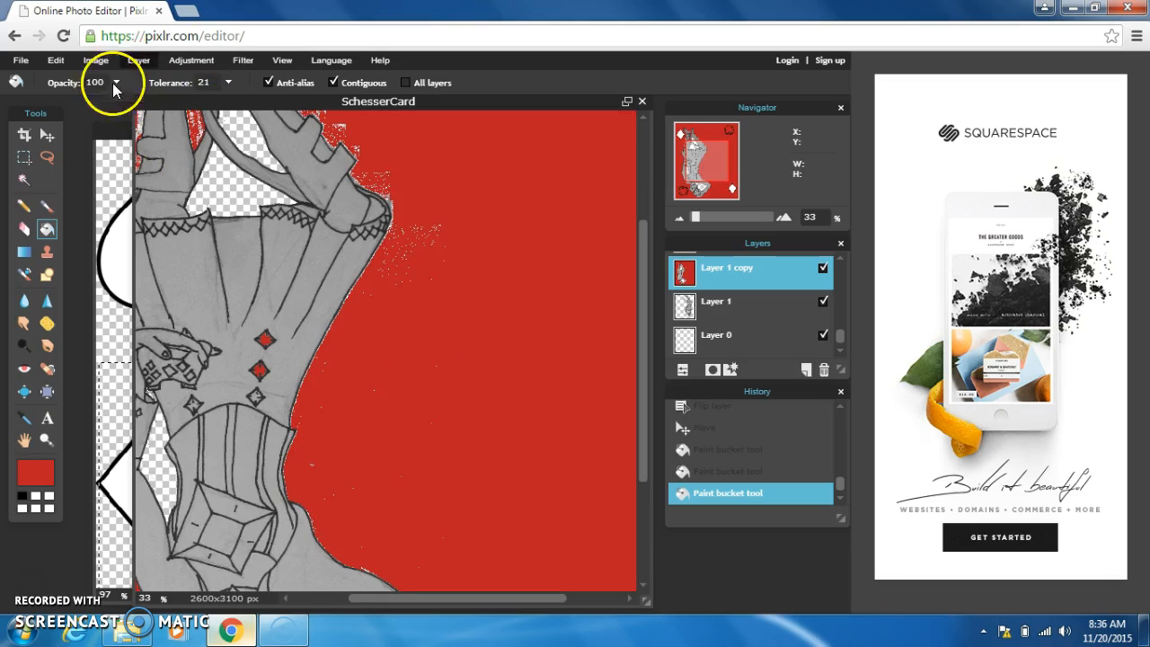
left_click(56, 61)
left_click(60, 80)
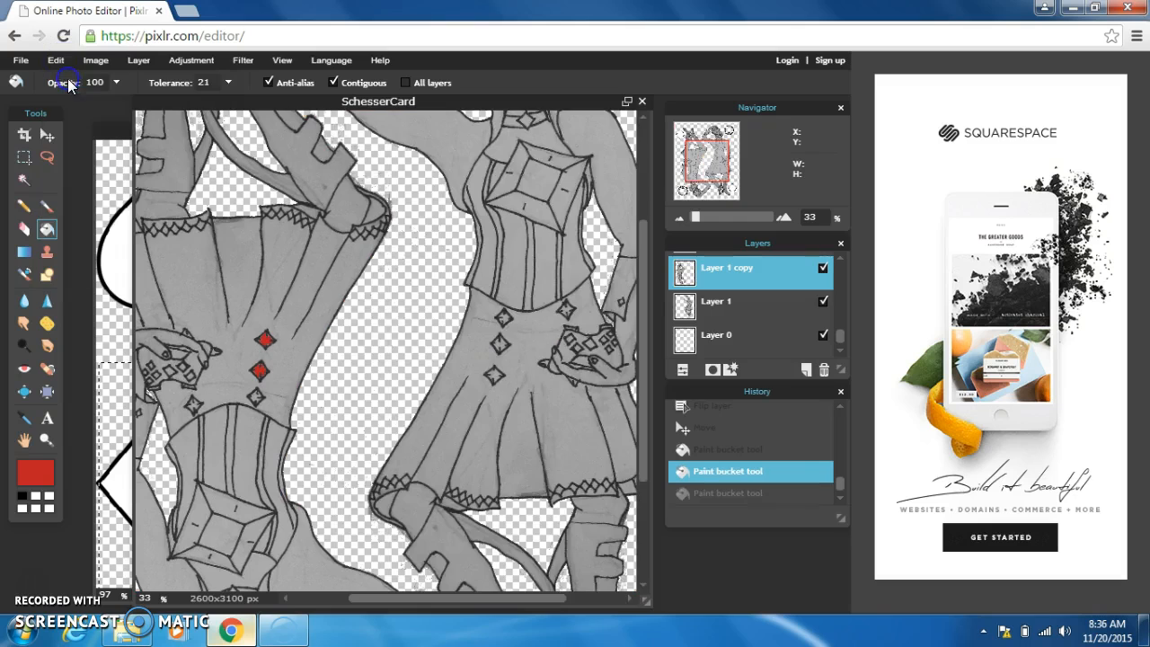
- On Layer 1, fill the column of three skirt diamonds and one hem diamond on the upright figure with red
left_click(740, 323)
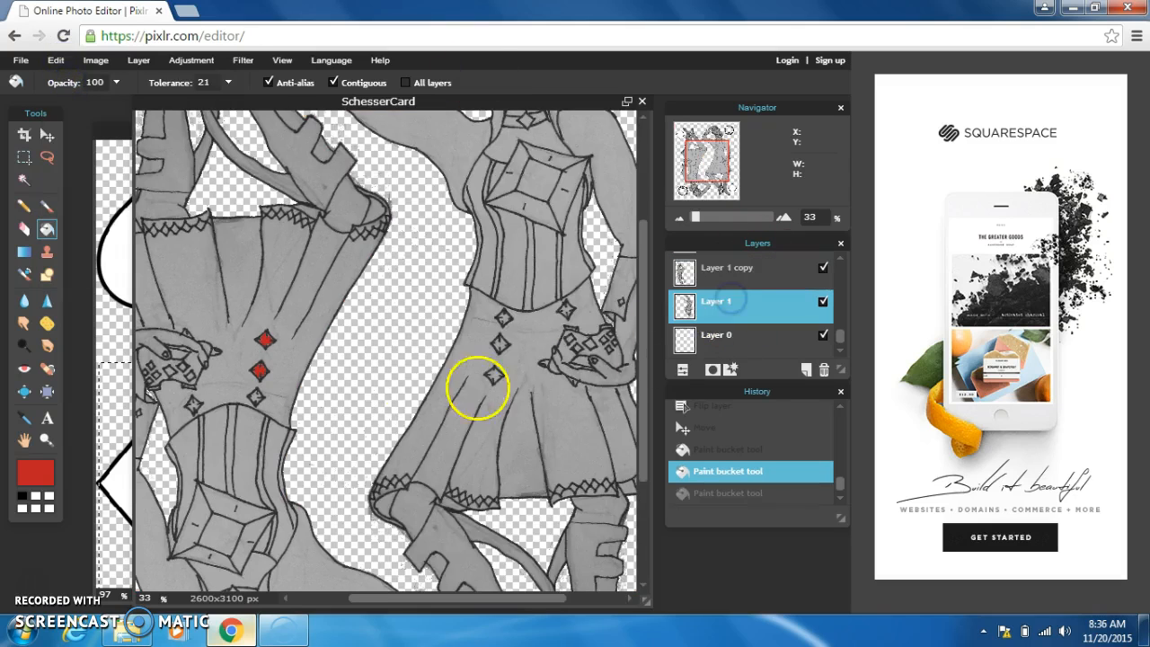
left_click(493, 347)
left_click(489, 376)
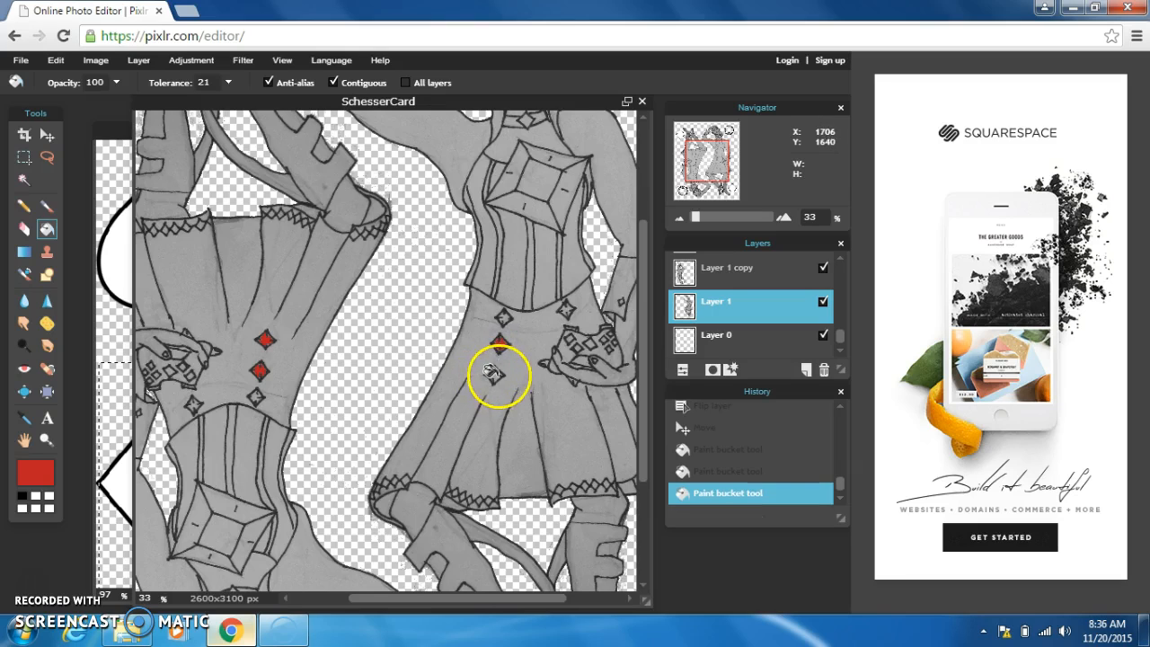
left_click(501, 317)
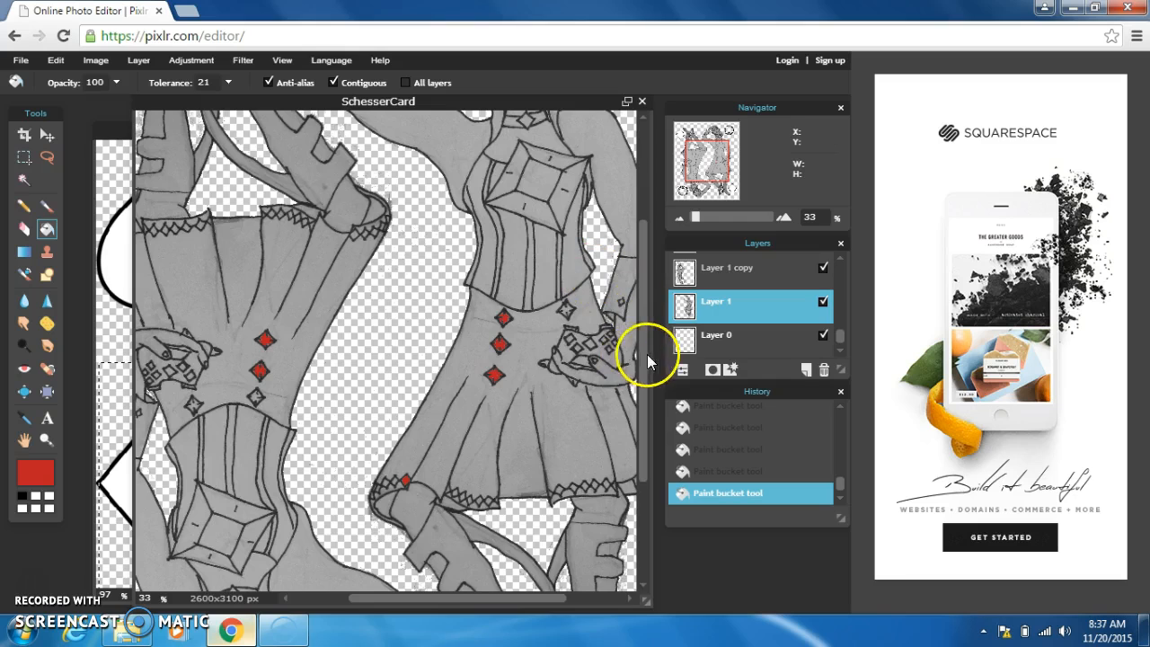
- Fill the headpiece's center diamond, the center of the chest gem and the collar diamond on the upright figure with red
left_click_drag(639, 345, 638, 245)
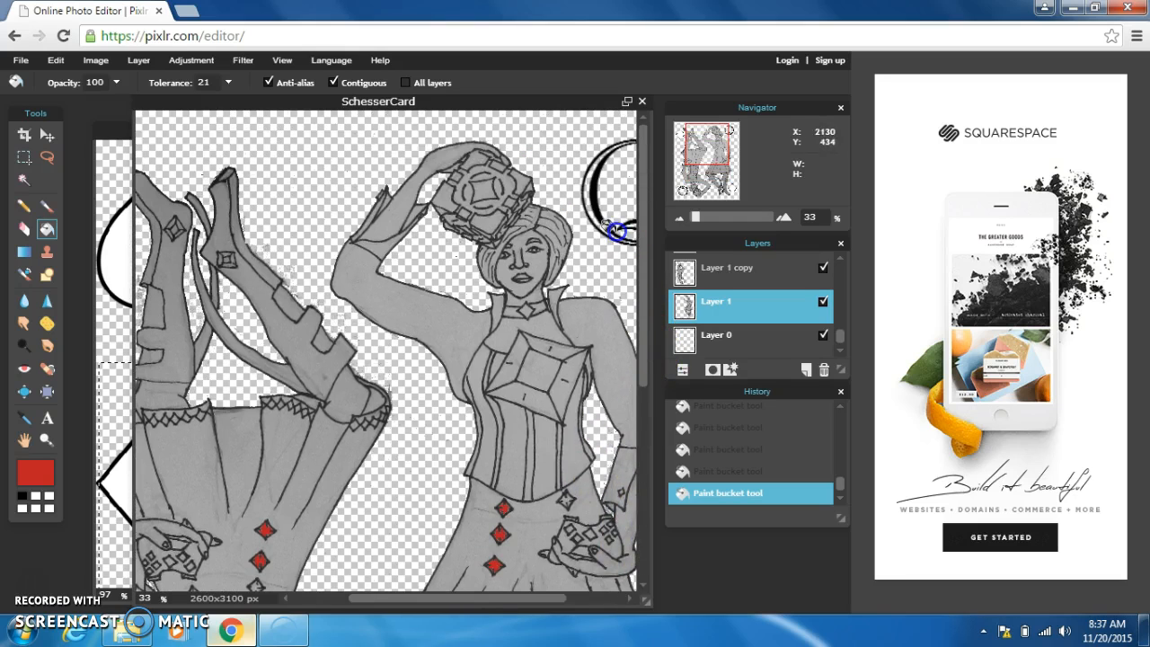
left_click(481, 191)
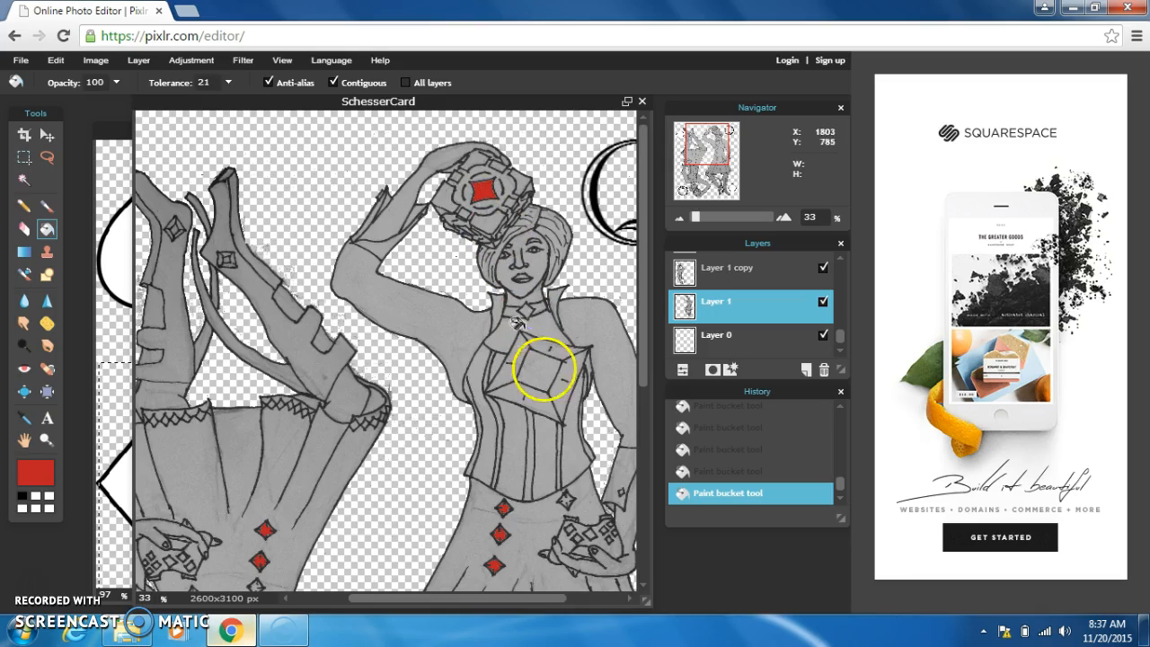
left_click(535, 373)
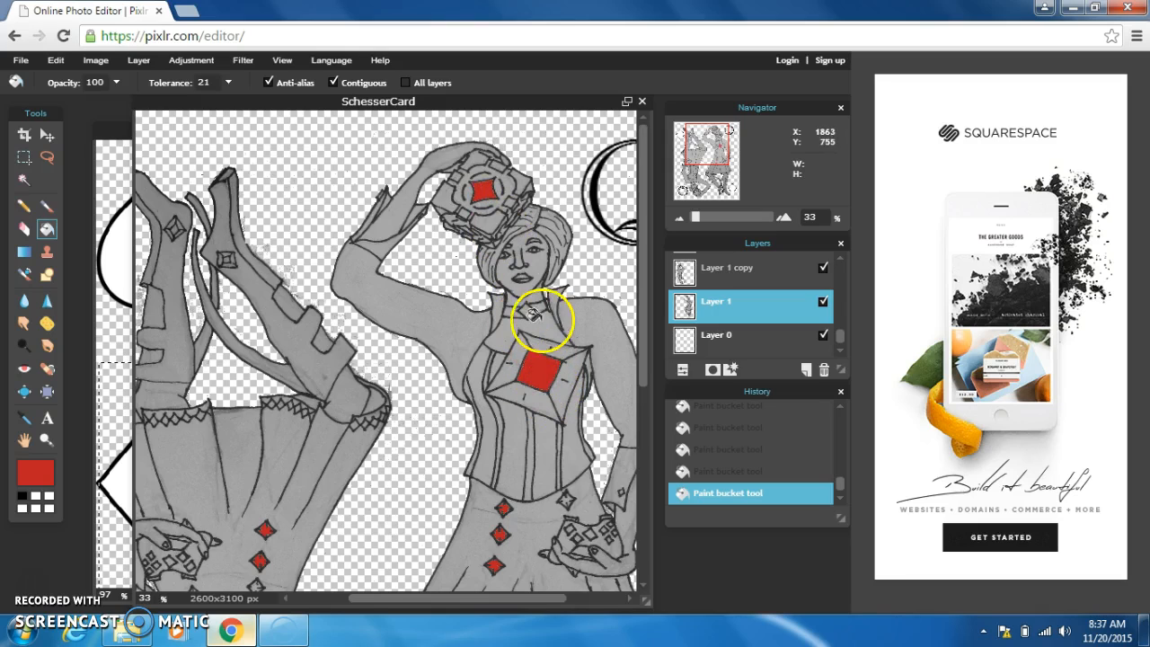
left_click(526, 308)
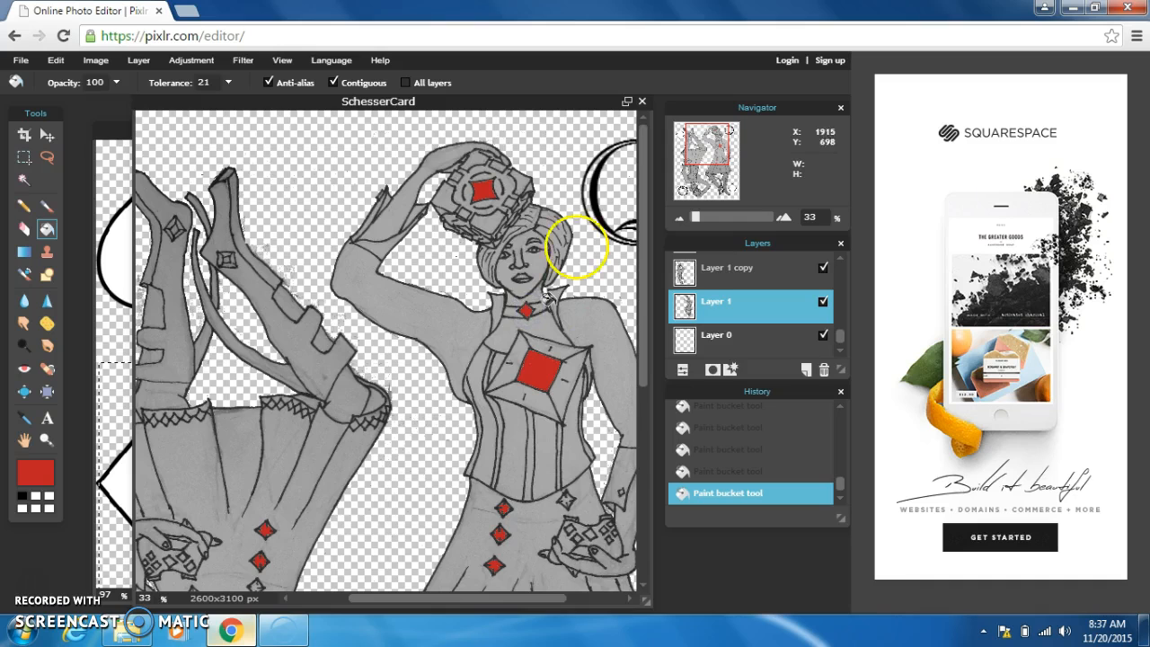
- Fill the ankle diamonds on both boots of the upright figure with red
left_click_drag(642, 346, 634, 603)
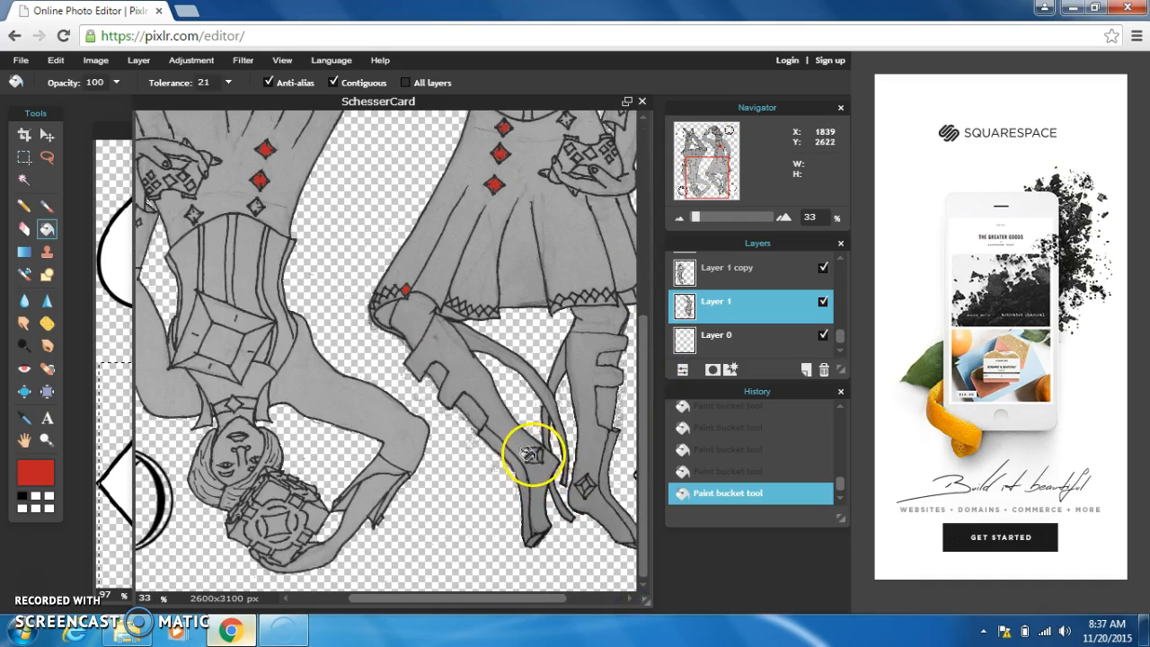
left_click(533, 456)
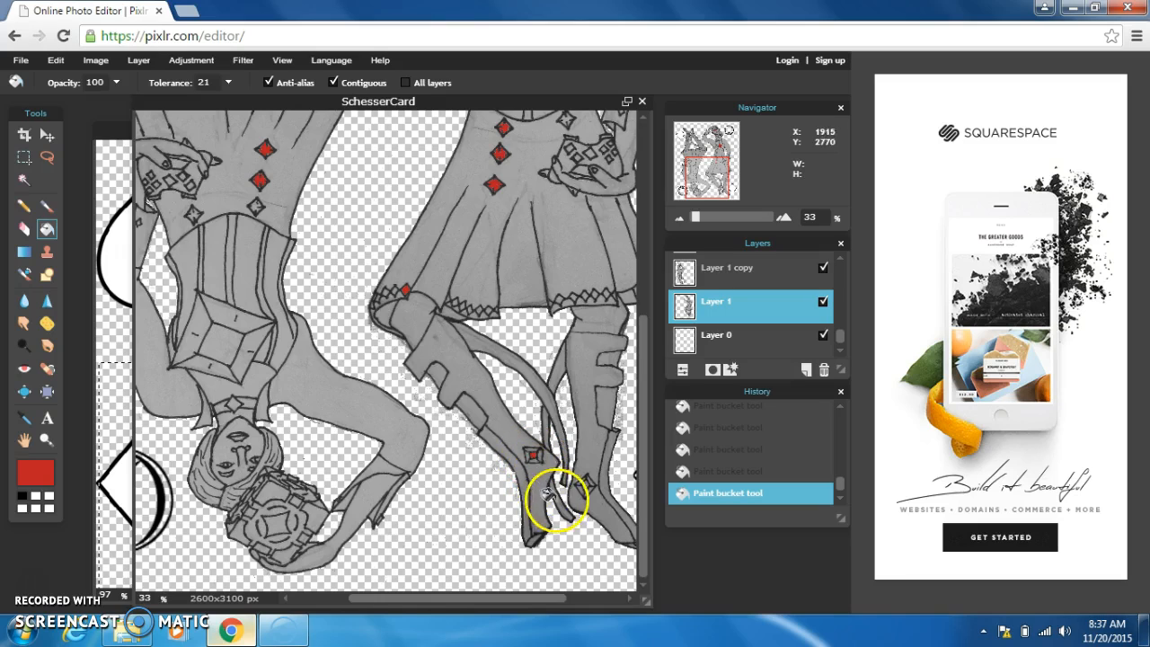
left_click(582, 484)
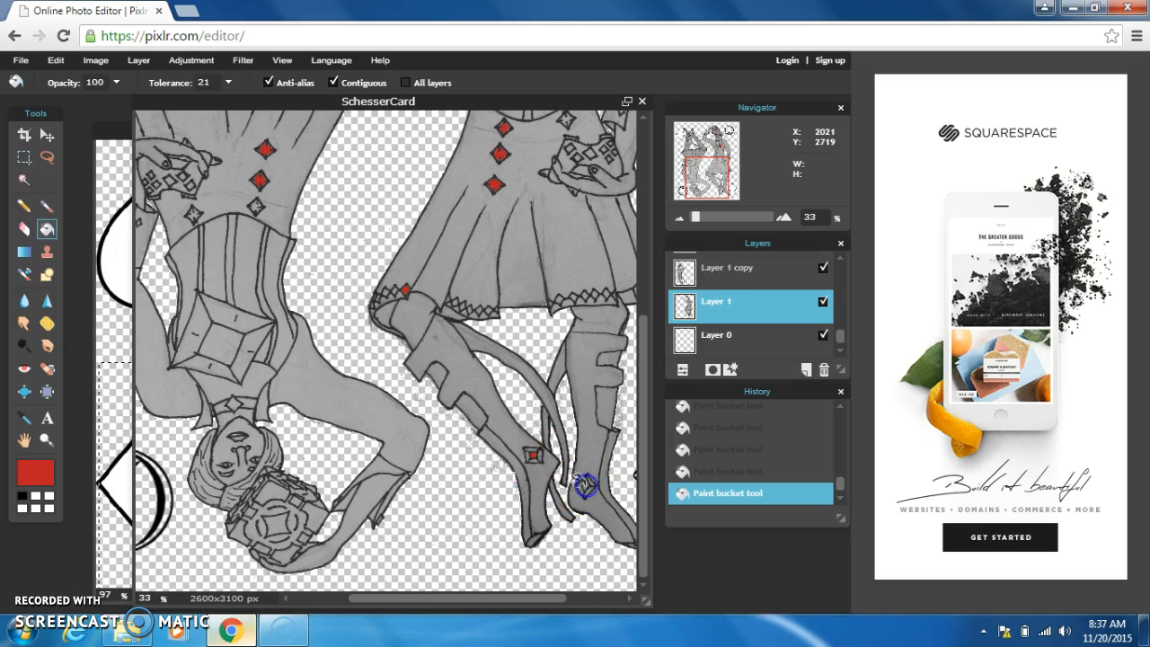
- Set the main color to blue, 261ebd, and fill both sleeves of the upright figure with it
left_click(40, 473)
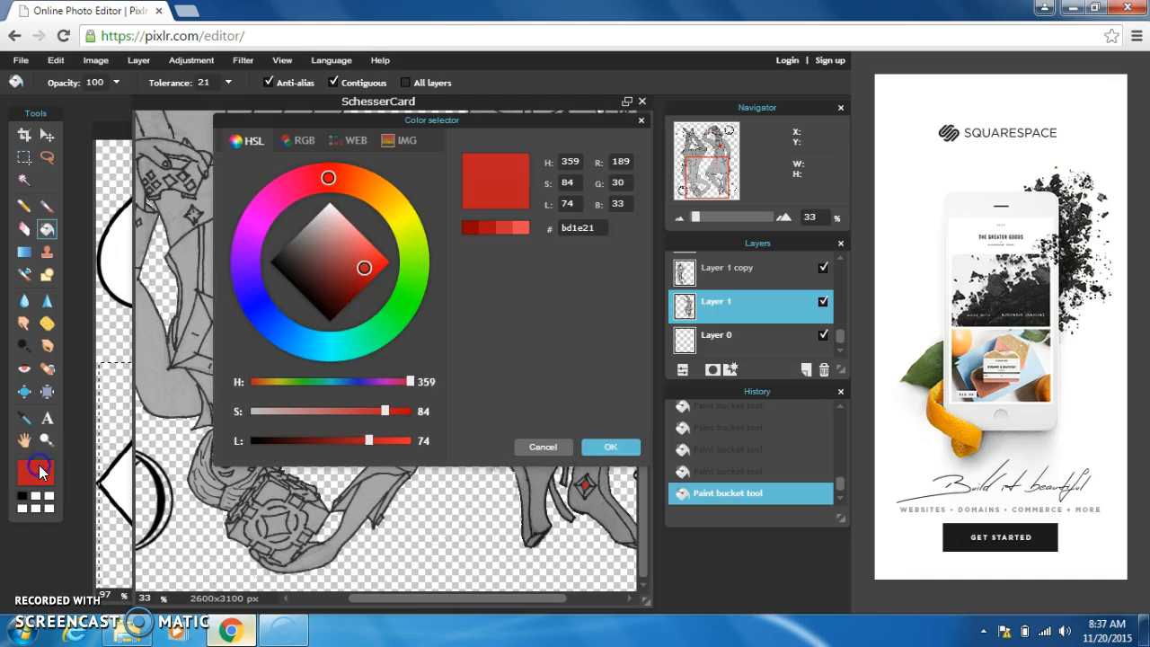
left_click_drag(290, 297, 255, 300)
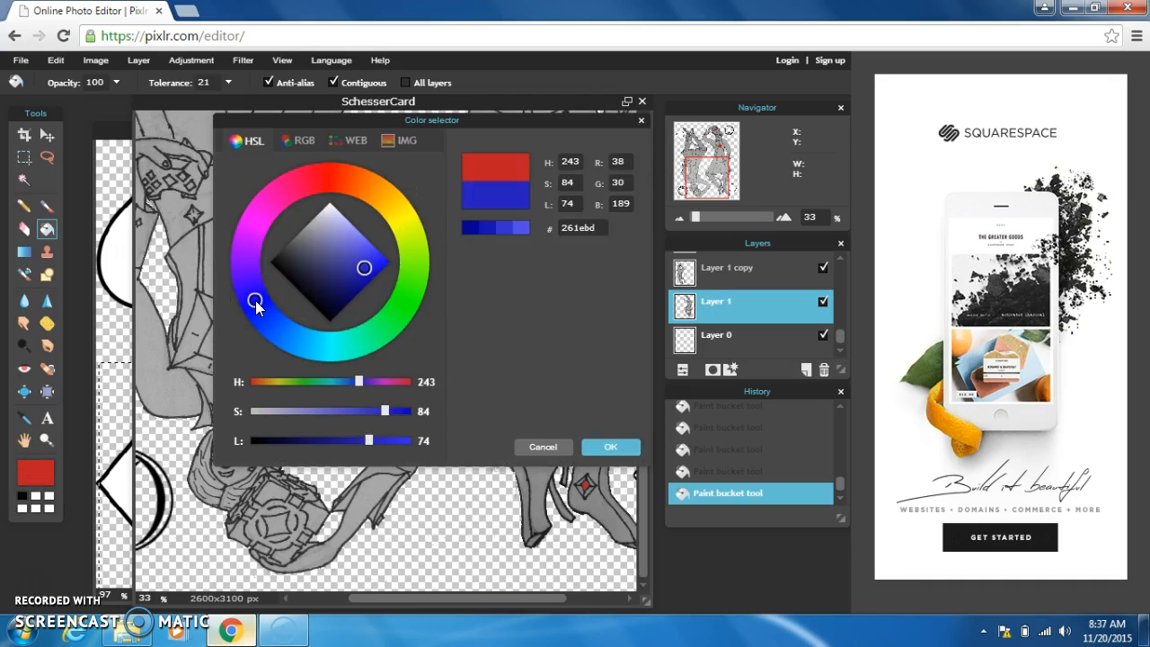
left_click(610, 446)
left_click_drag(636, 513, 616, 308)
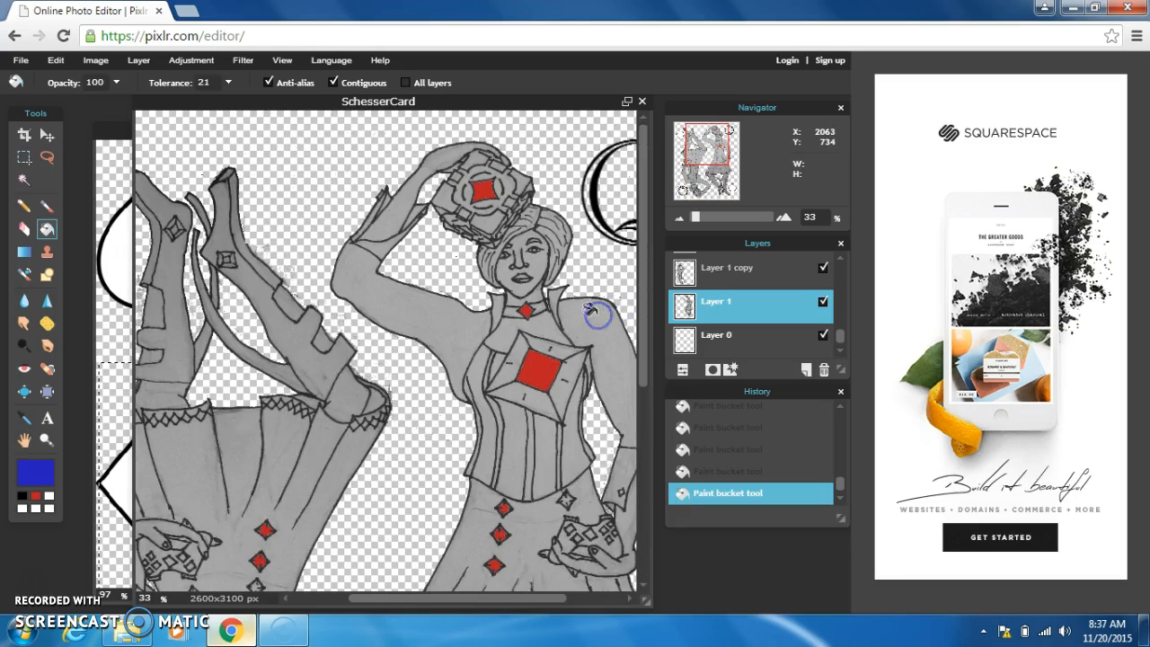
left_click(590, 309)
left_click(455, 322)
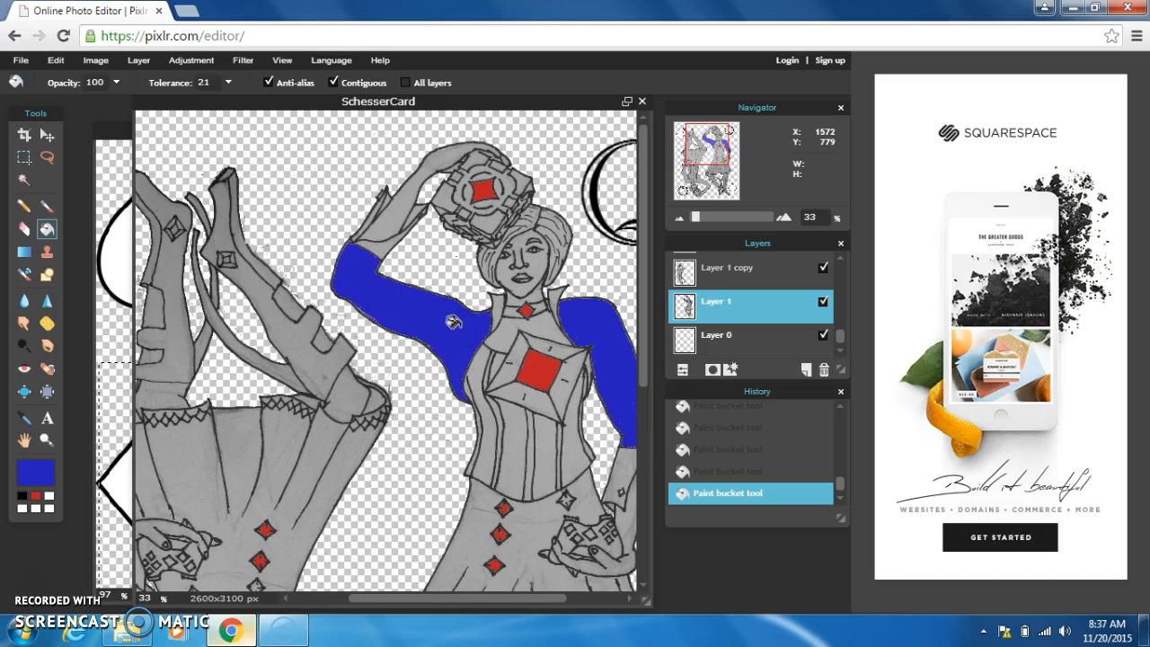
- Set the main color to teal green, 1ebd88, and fill the corset panels of the upright figure with it
left_click(37, 471)
left_click_drag(377, 329, 357, 337)
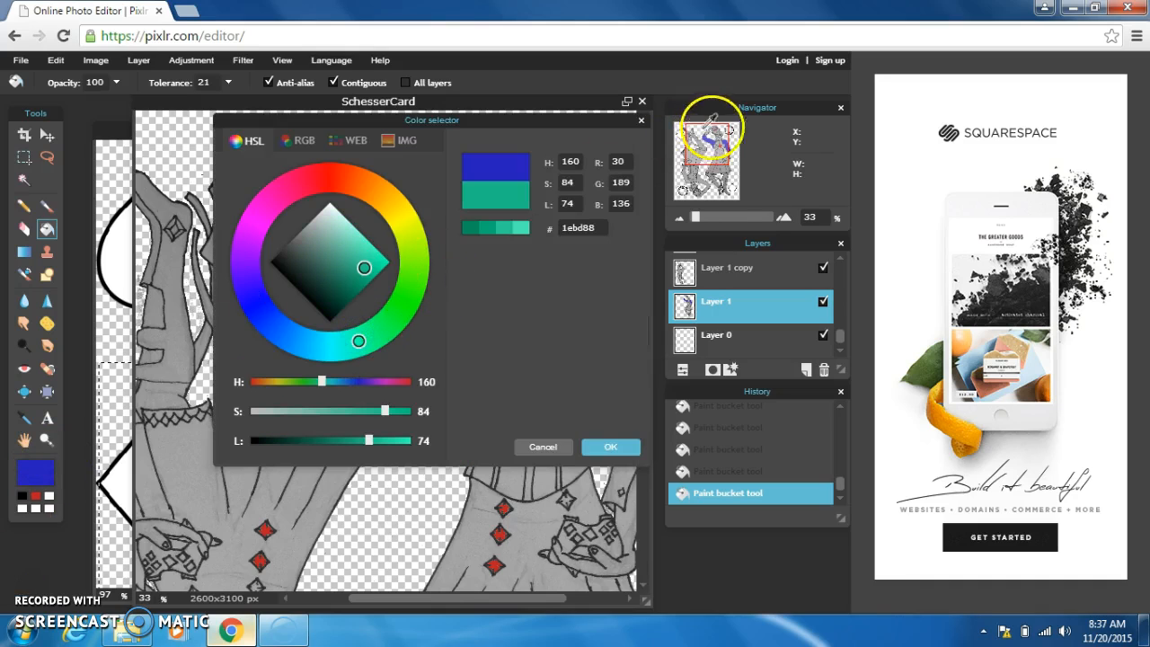
left_click(611, 447)
left_click(514, 446)
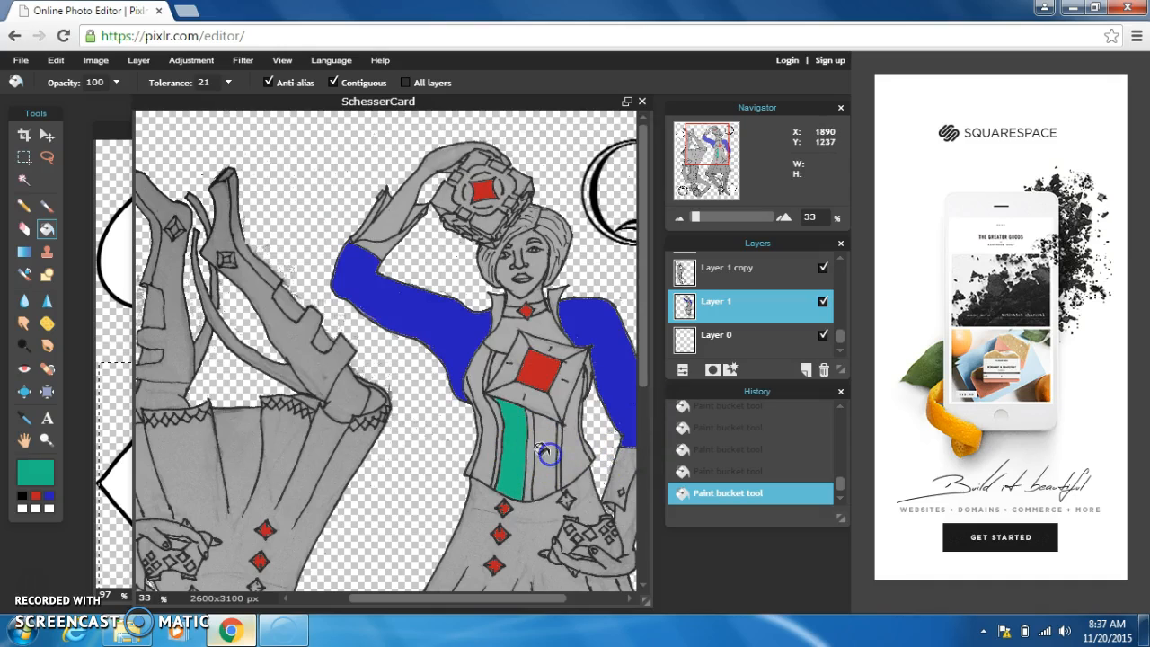
left_click(546, 452)
left_click(578, 449)
left_click(511, 468)
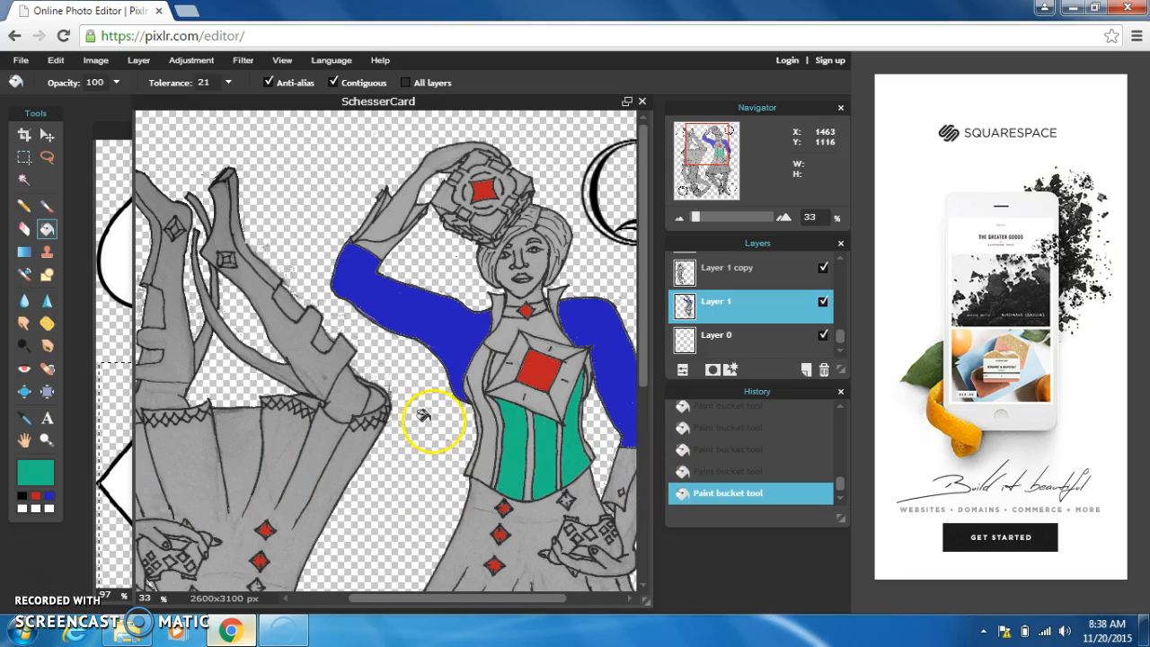
left_click(486, 448)
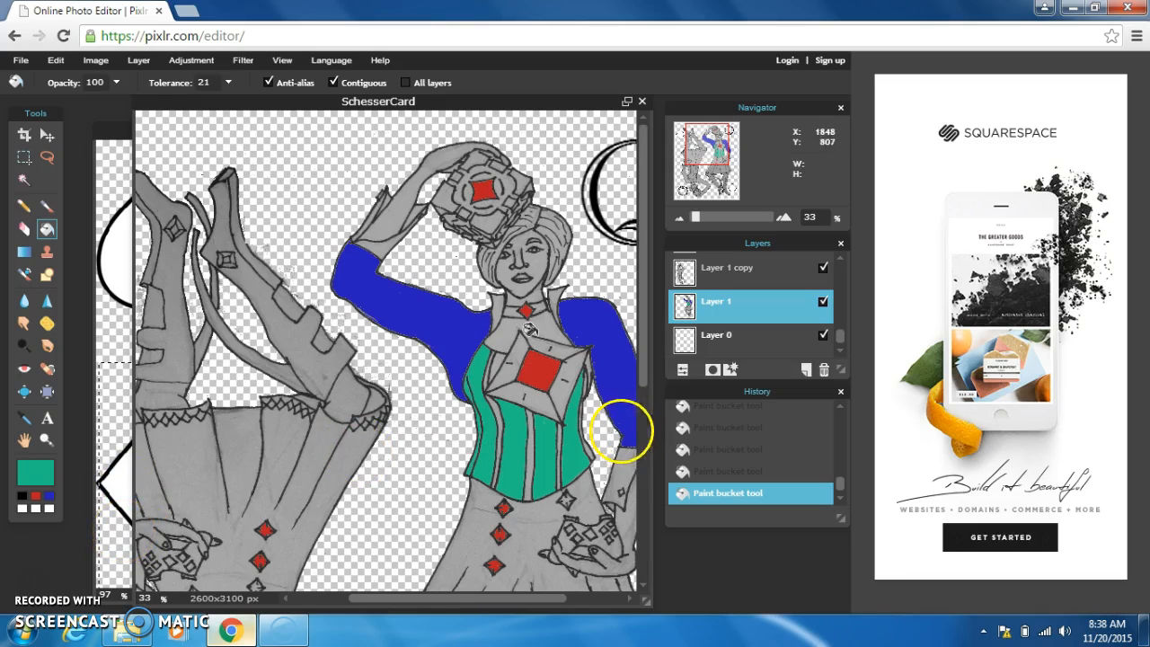
- Undo the last teal fill on the outer corset panel of the upright figure
left_click(48, 61)
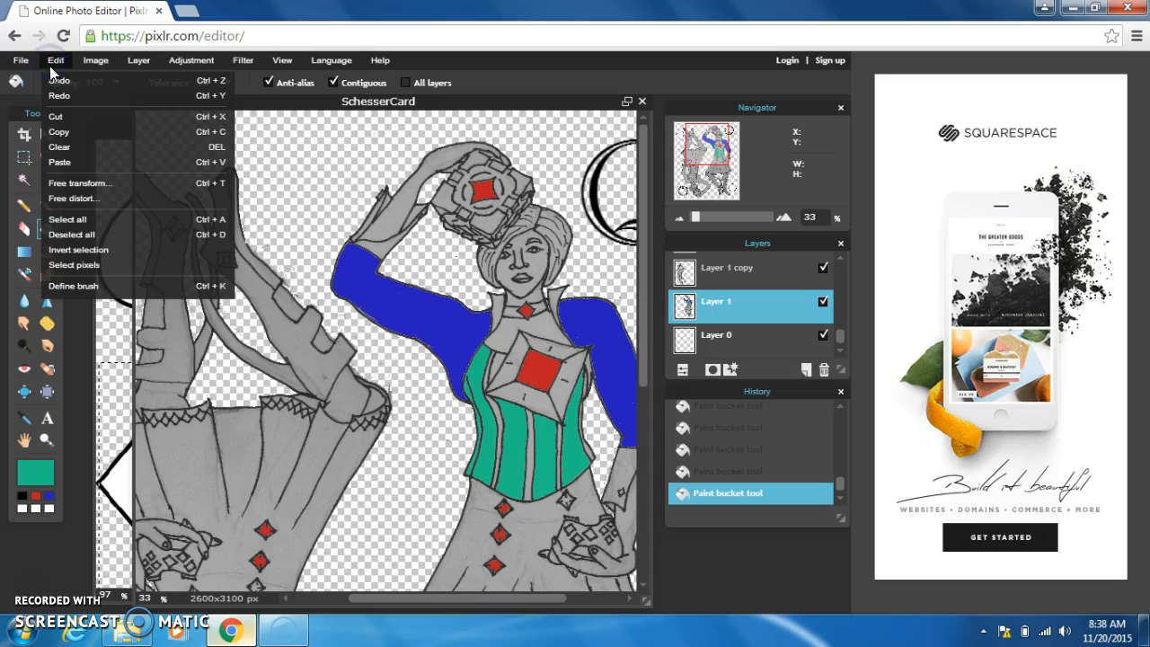
left_click(52, 75)
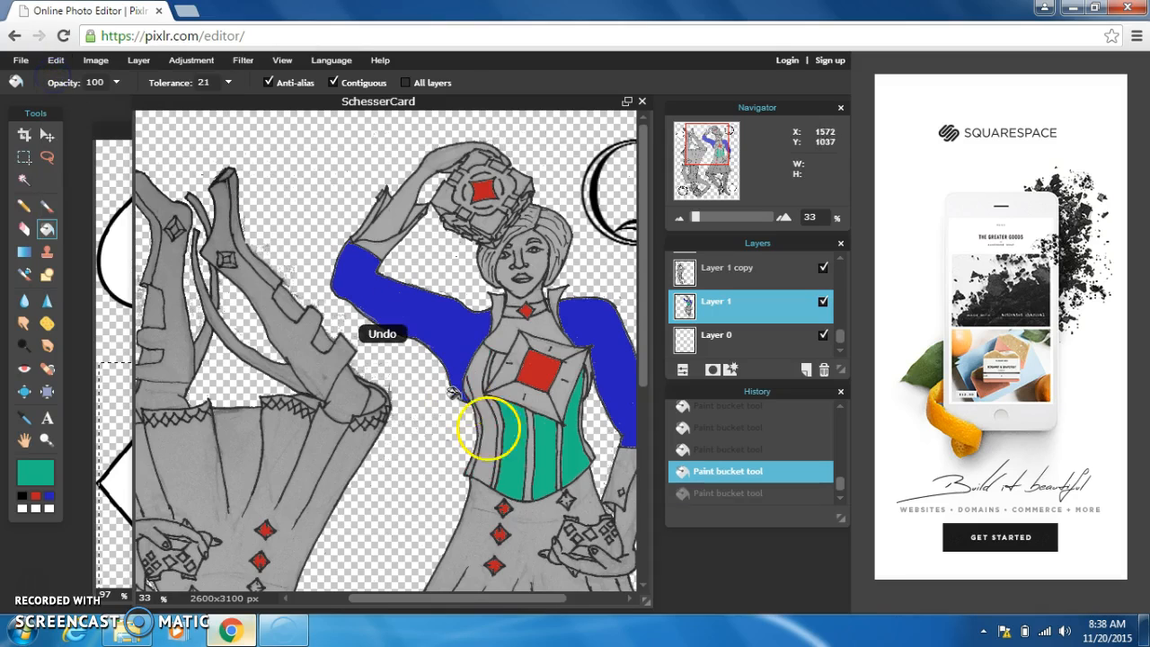
- Try the stored red and blue swatches, and sample teal from the corset and red from the chest gem as main color
left_click(36, 497)
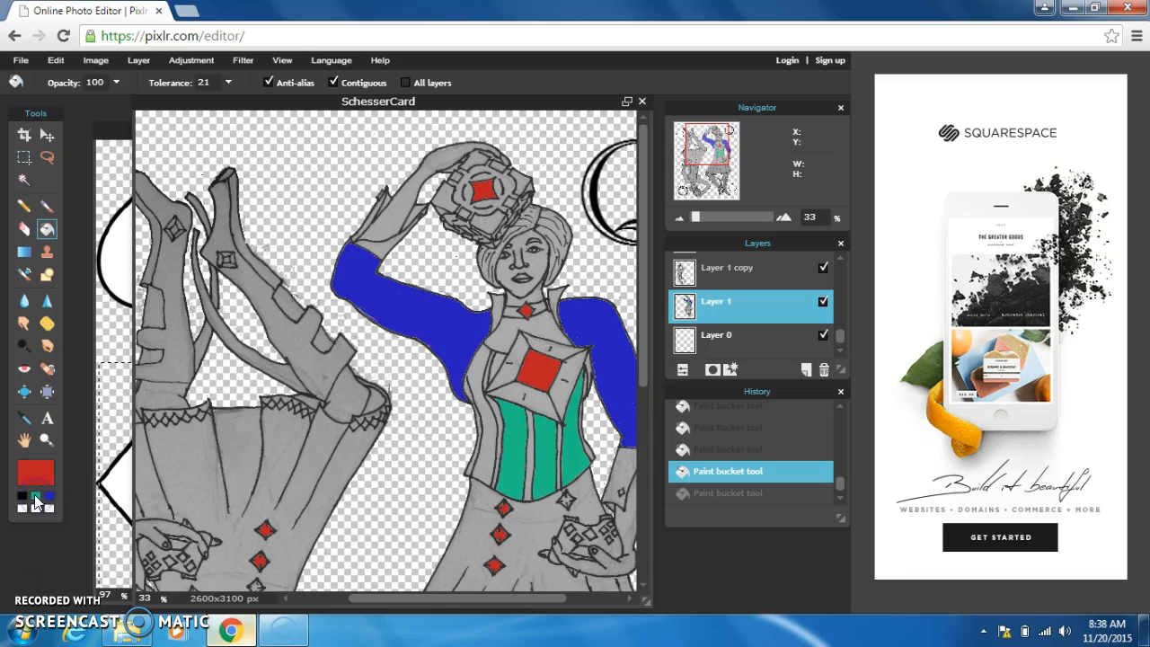
left_click(51, 497)
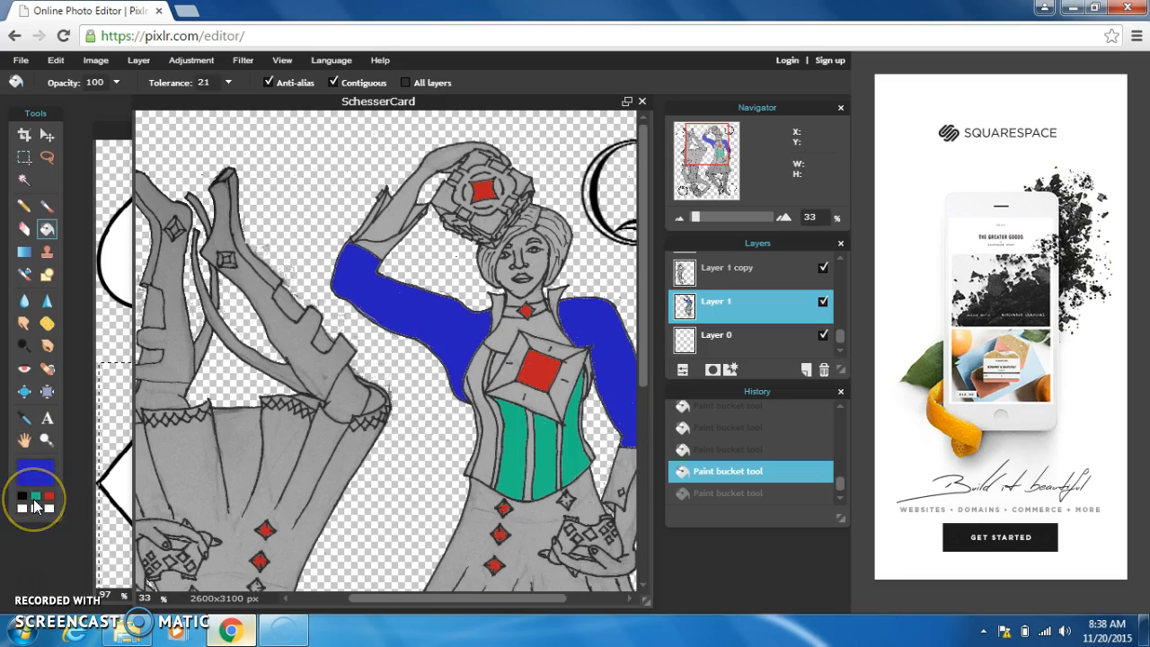
left_click(25, 420)
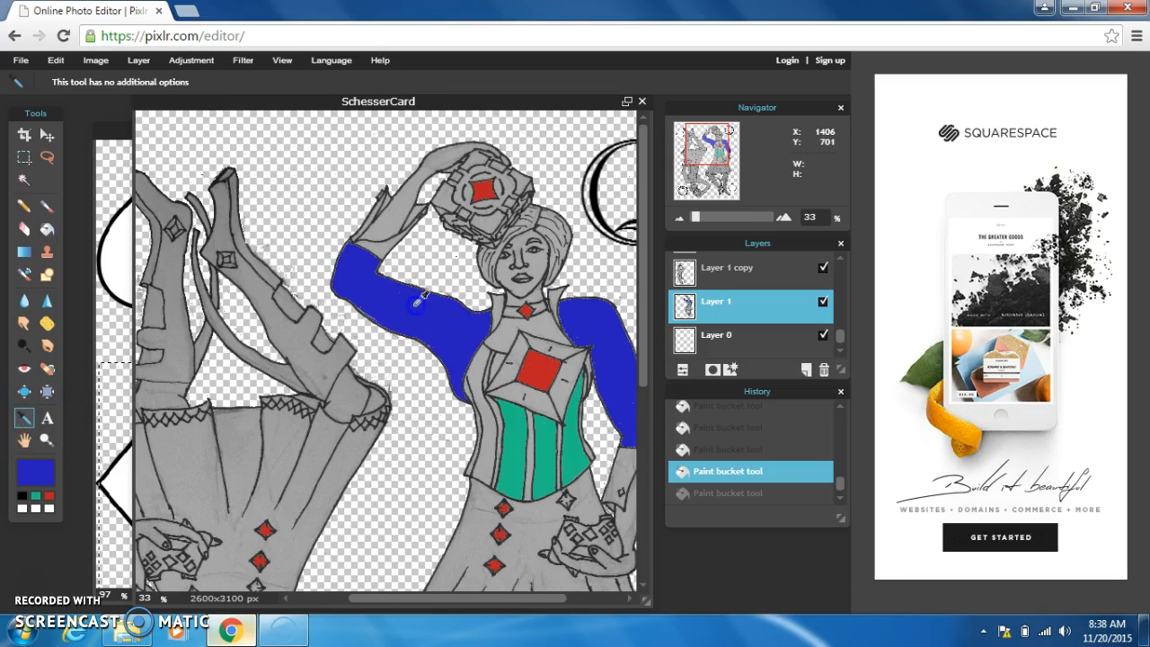
left_click(512, 441)
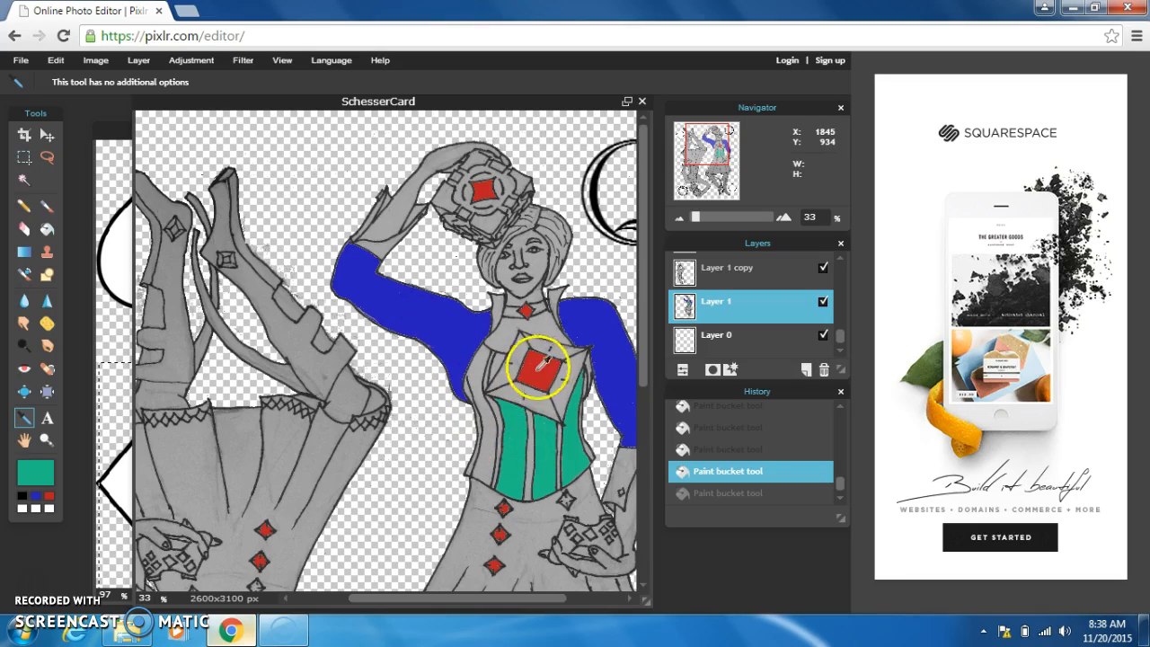
left_click(537, 361)
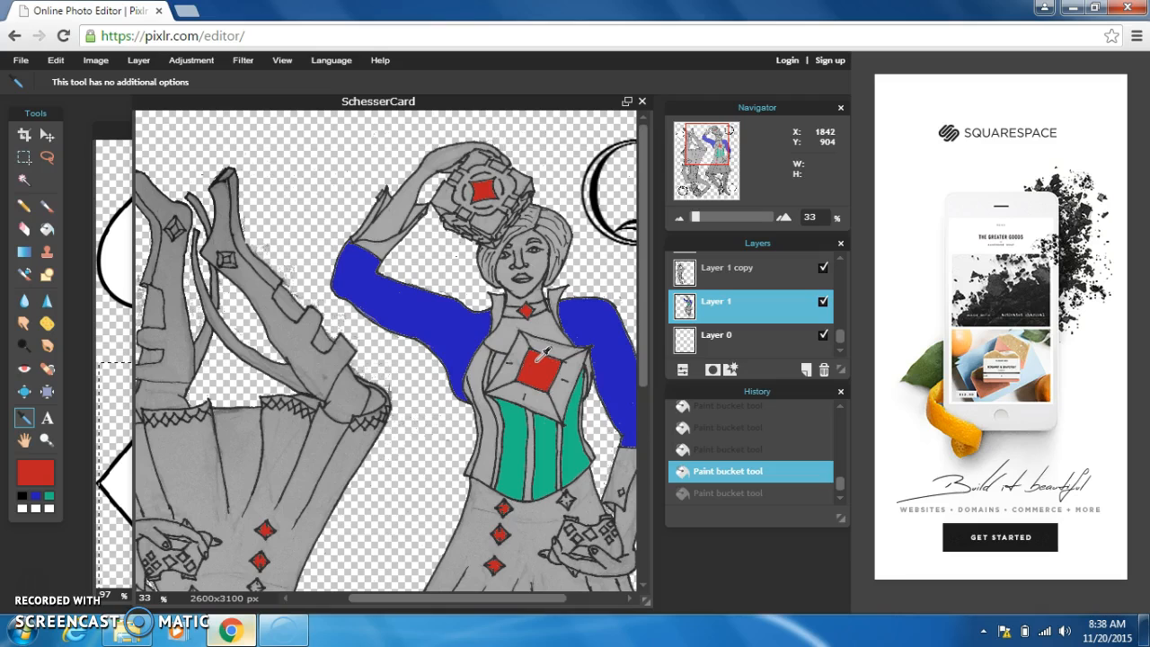
- Activate Layer 1 copy and fill the ankle diamonds on both boots of the upside-down figure with red
left_click(719, 270)
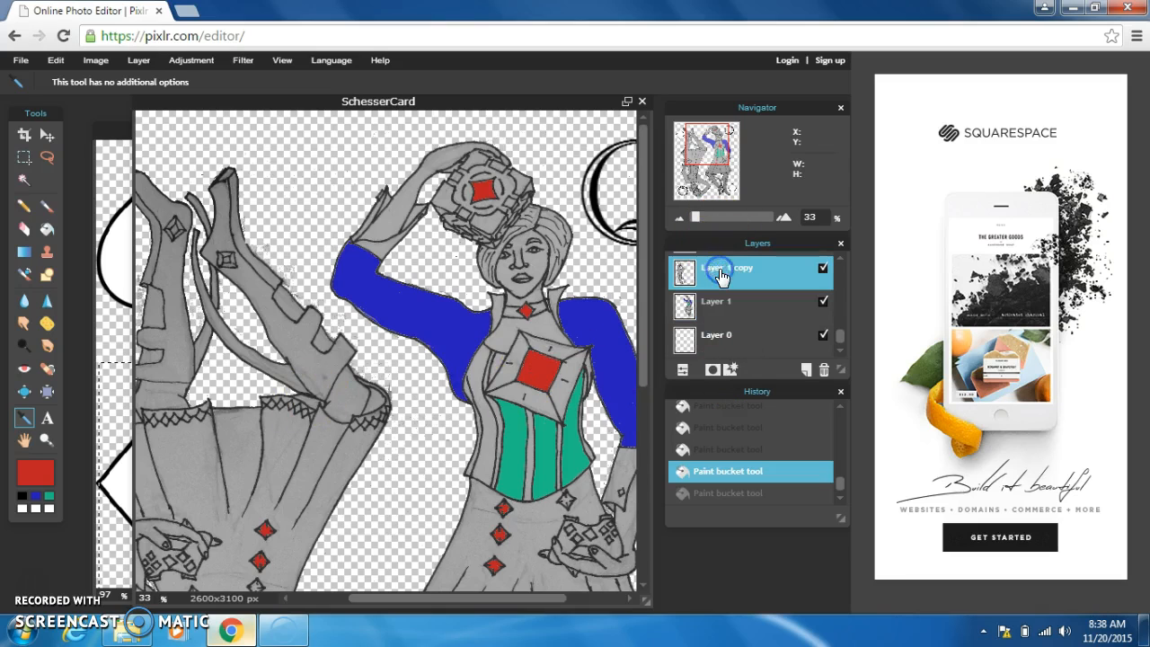
left_click(47, 229)
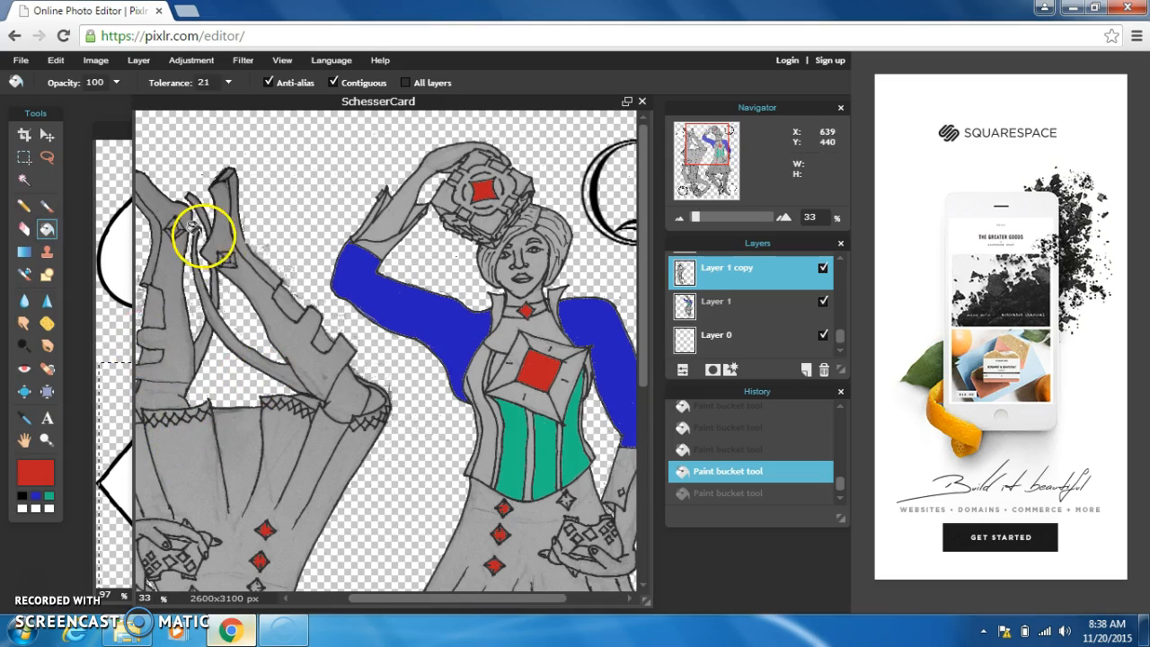
left_click(222, 259)
left_click(173, 227)
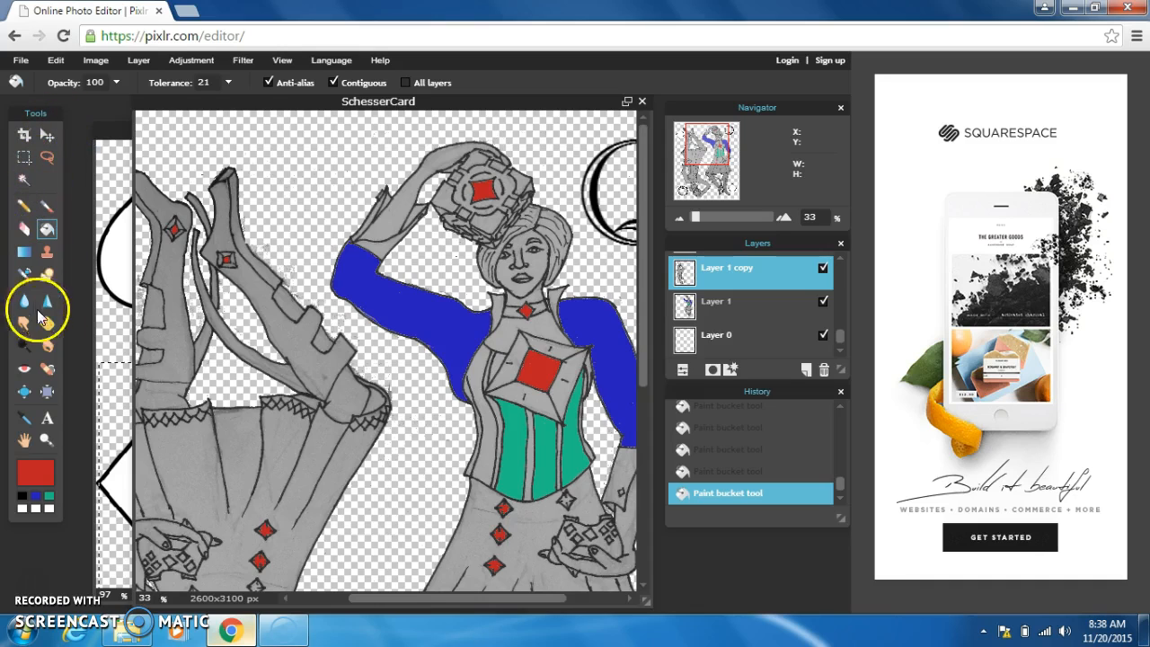
- Try filling red right on the boot and knee outlines of the upside-down figure
left_click(46, 439)
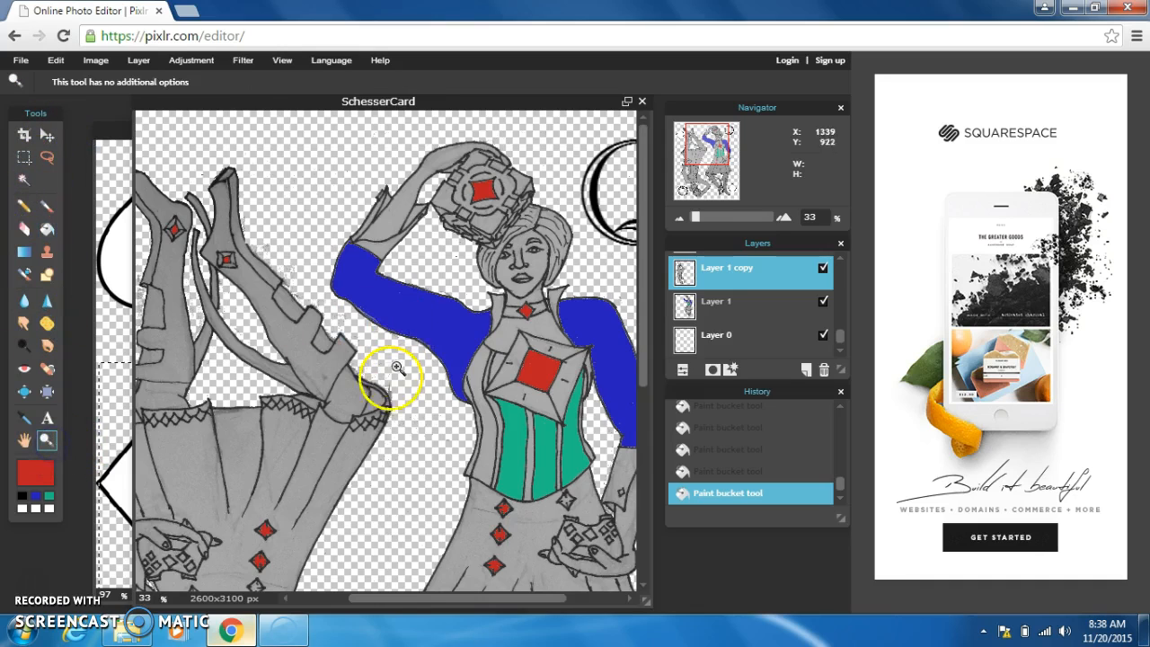
left_click(335, 398)
left_click(335, 398)
left_click(335, 397)
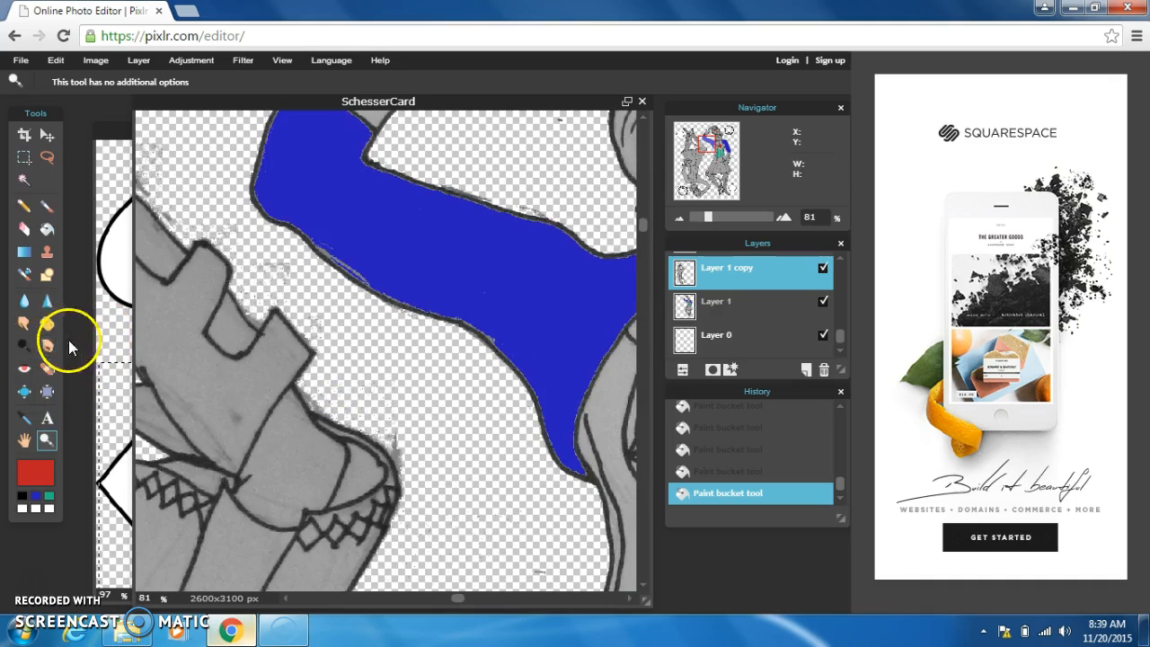
left_click(47, 229)
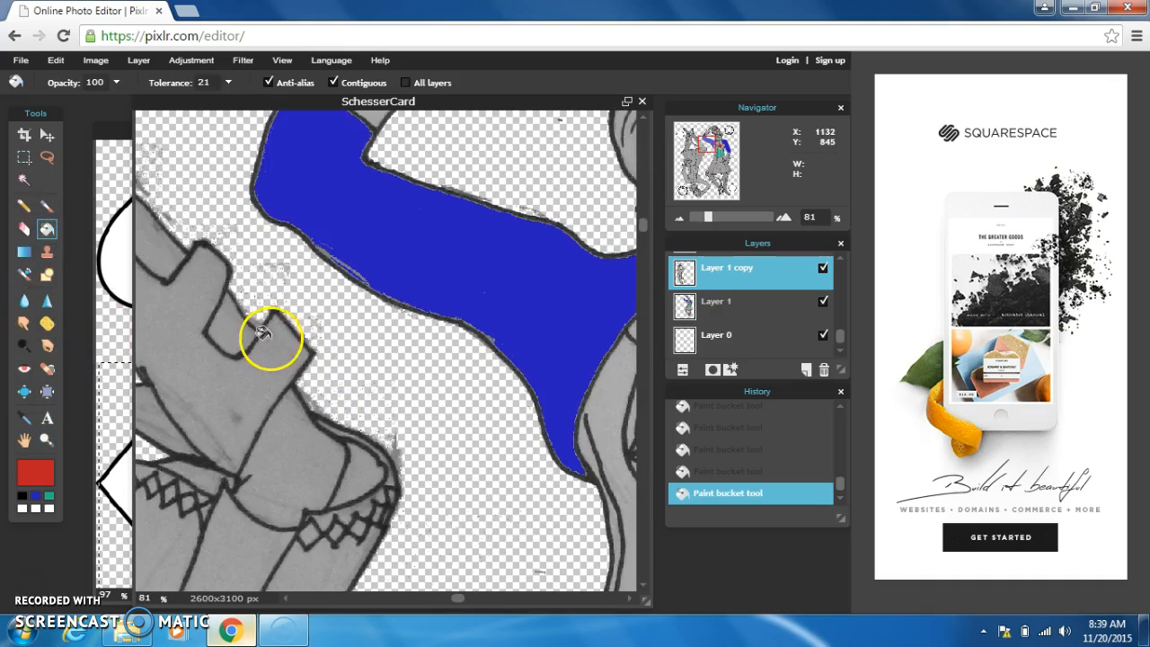
left_click(258, 338)
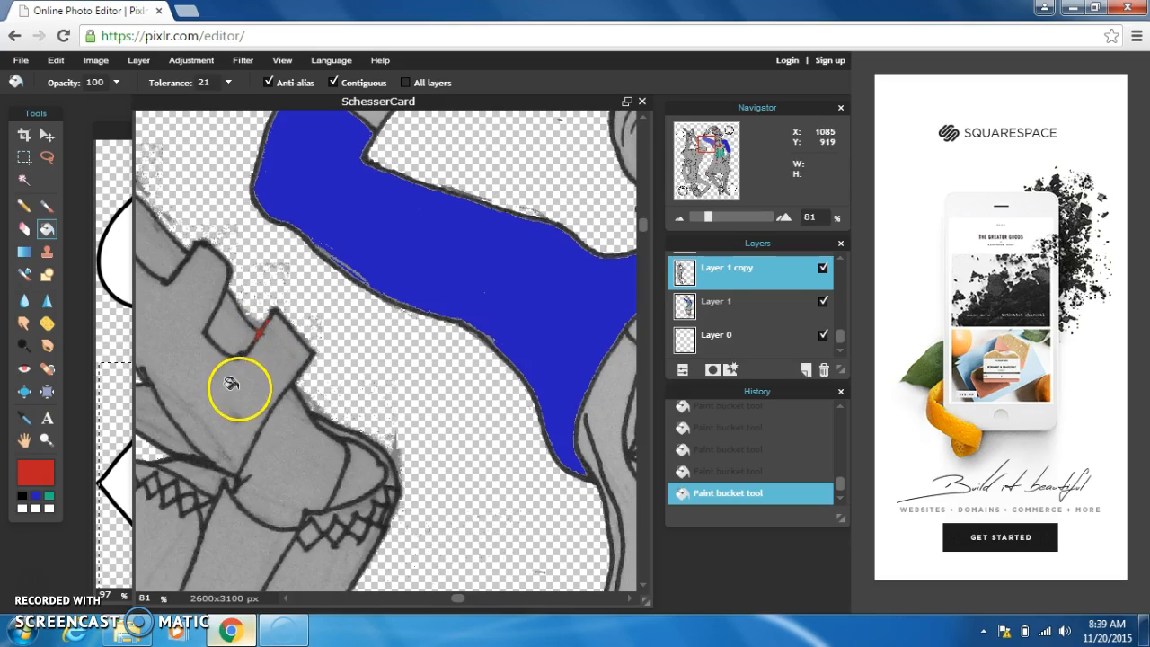
left_click(307, 409)
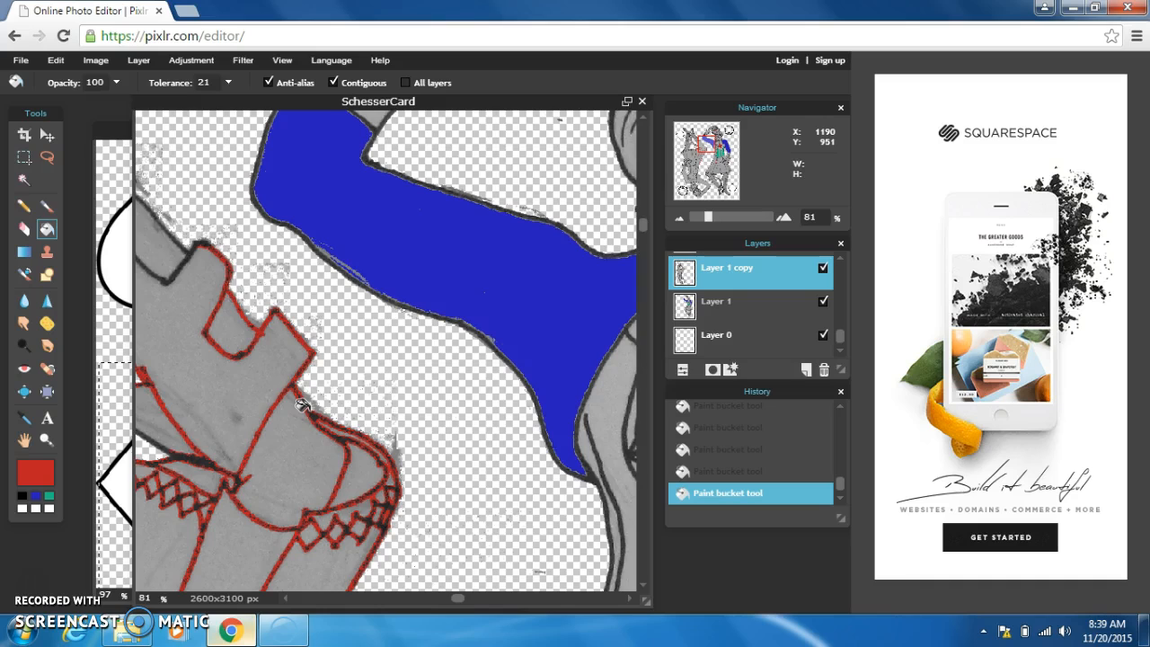
- Undo the last two red fills on the upside-down figure's outlines
left_click(59, 60)
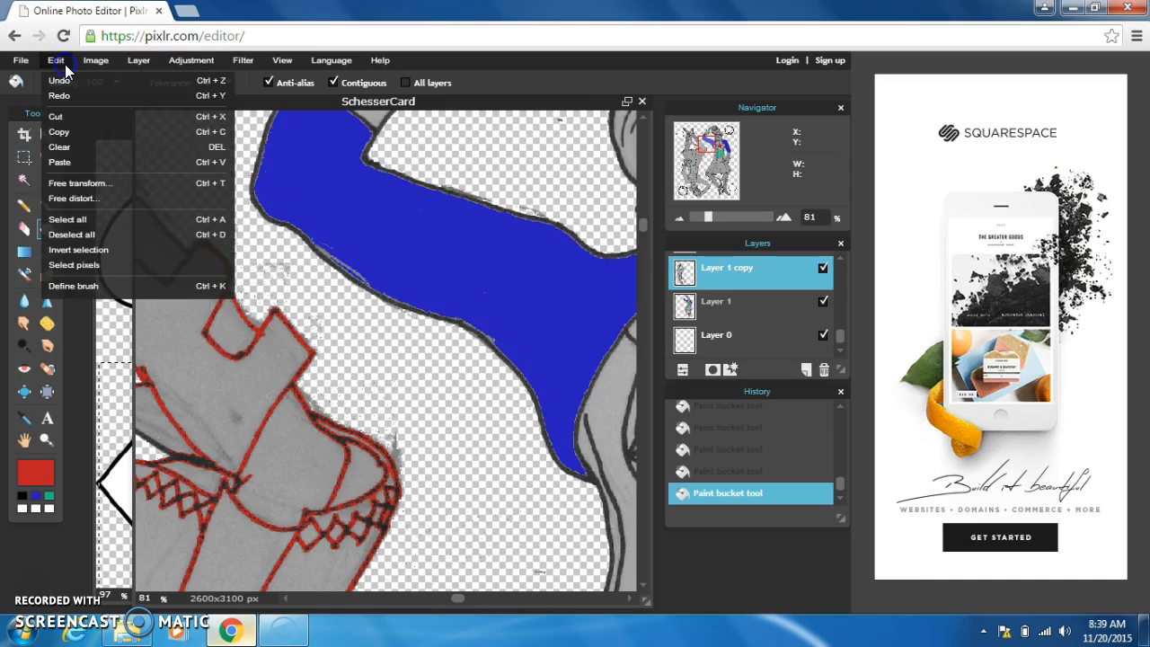
left_click(73, 80)
left_click(63, 61)
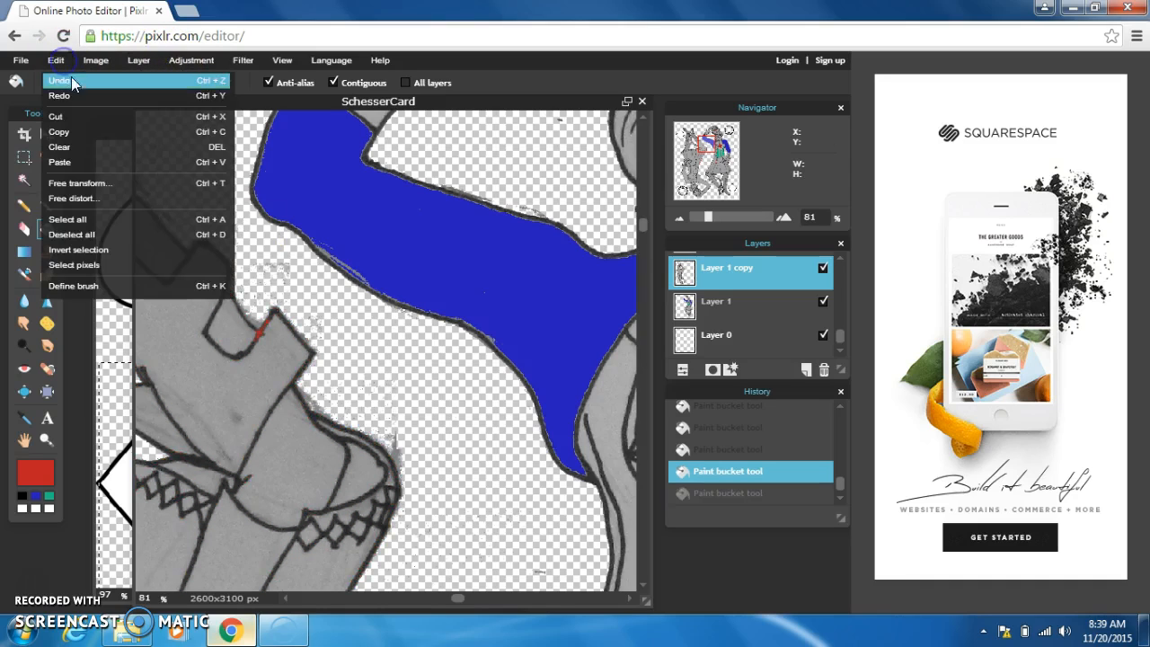
left_click(74, 79)
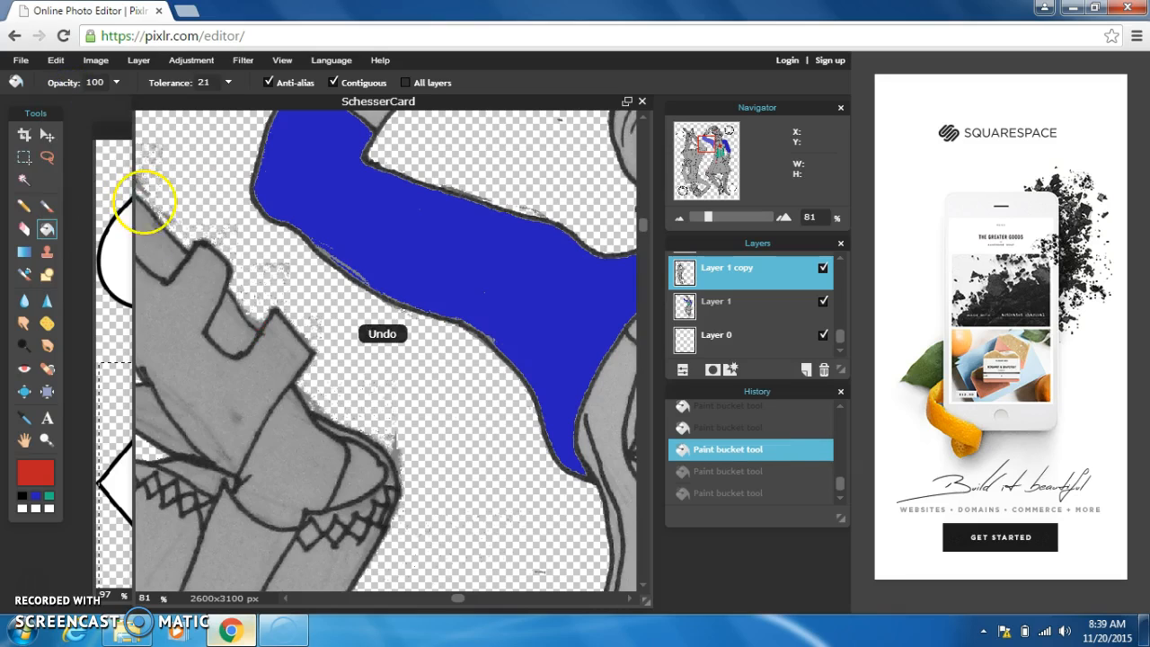
- Try a red fill on the upper boot of the upside-down figure and undo it
left_click(241, 377)
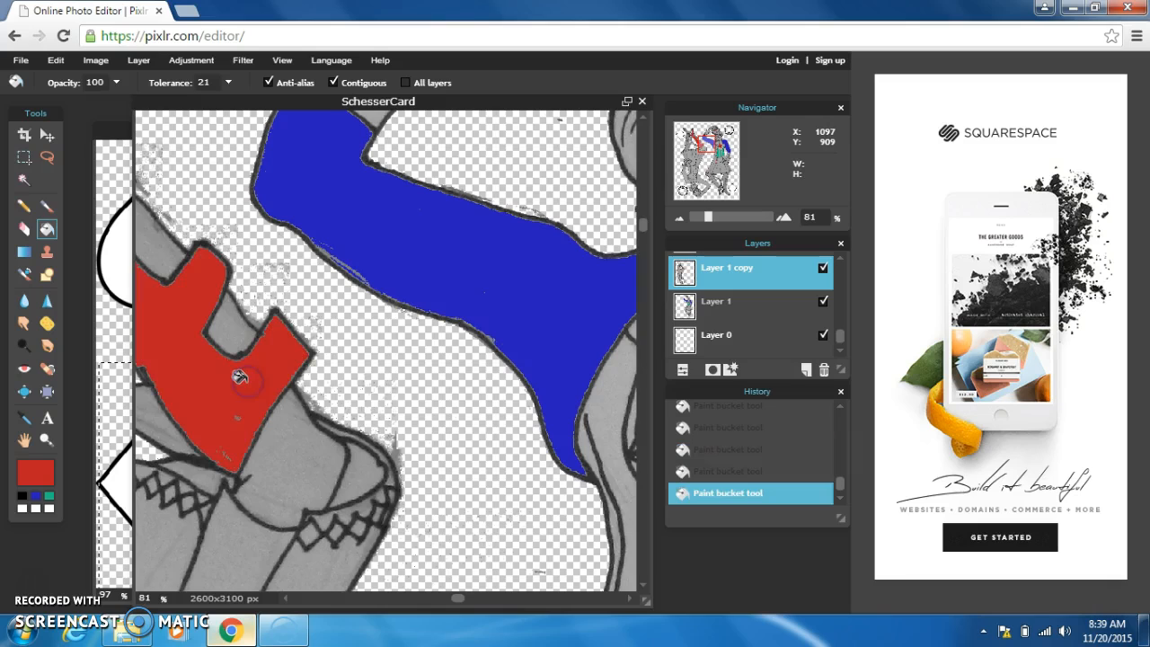
left_click(56, 61)
left_click(57, 81)
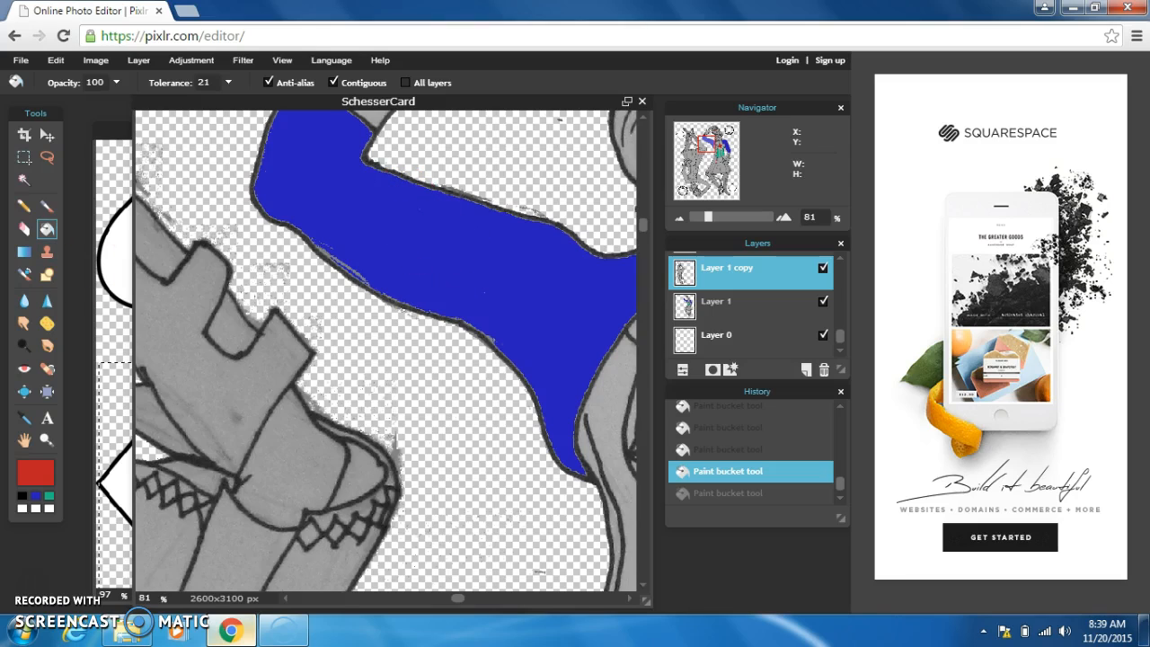
- Sample the teal green from the upright figure's corset as the main color and activate the Paint bucket tool
left_click(43, 444)
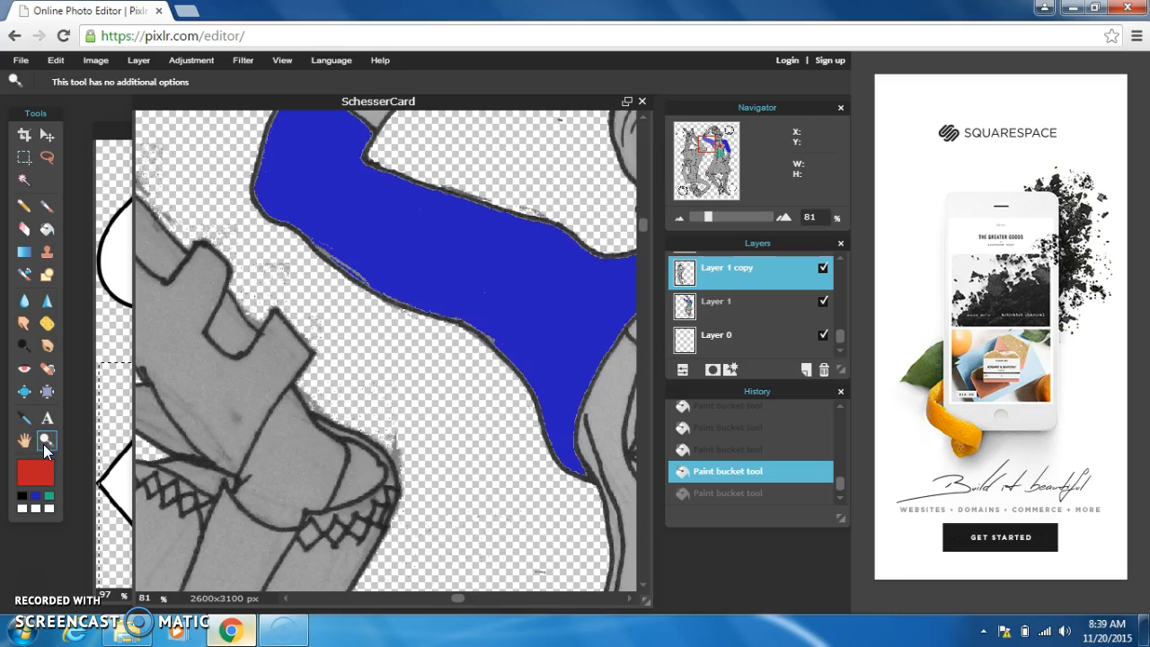
left_click(278, 56)
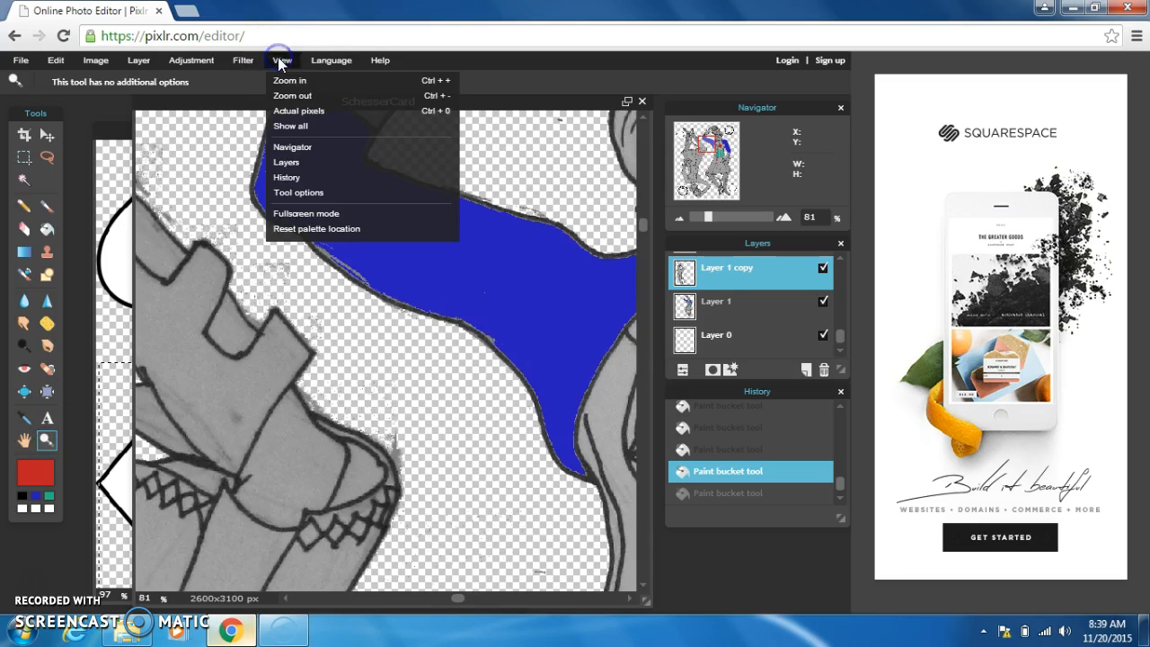
left_click(312, 127)
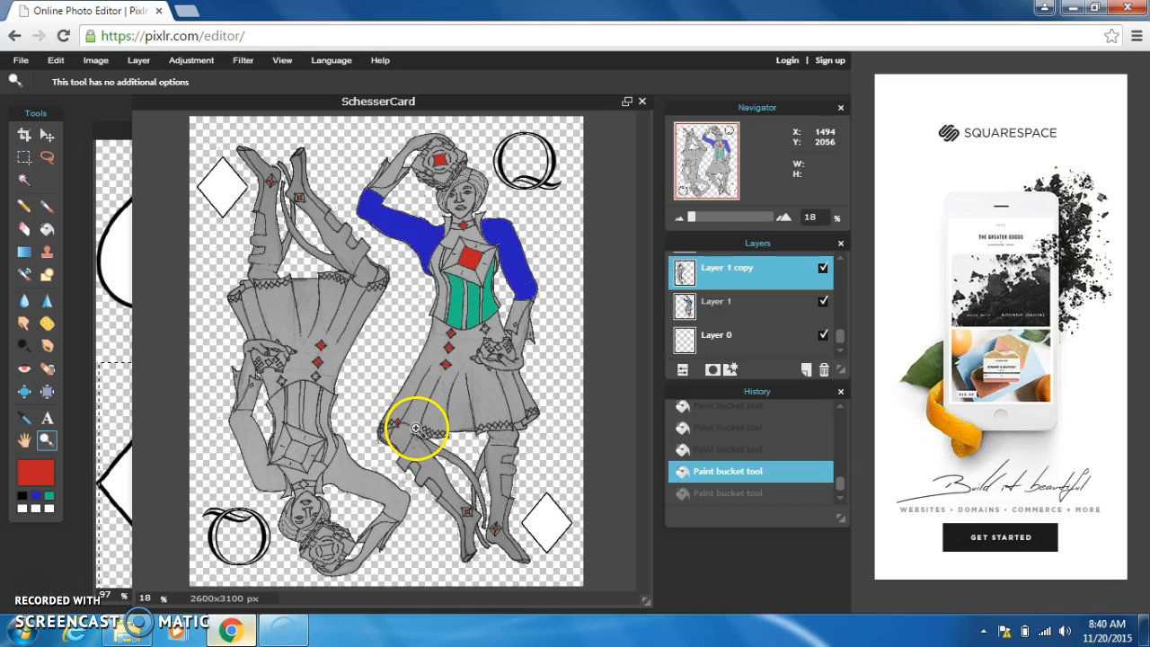
left_click(460, 299)
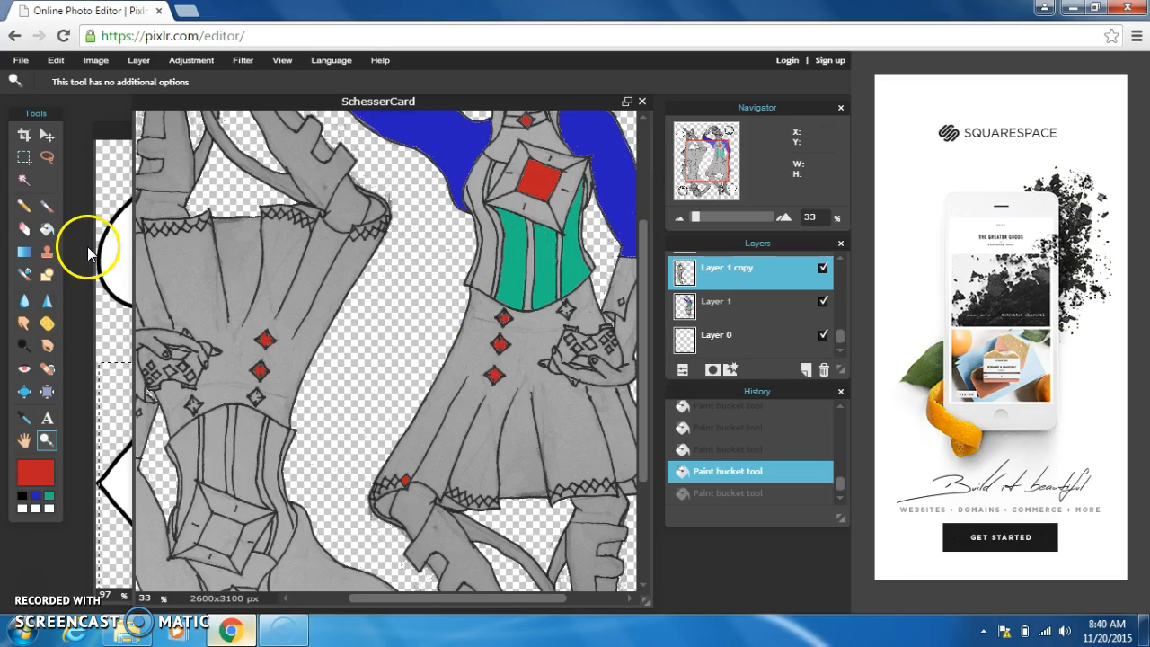
left_click(25, 416)
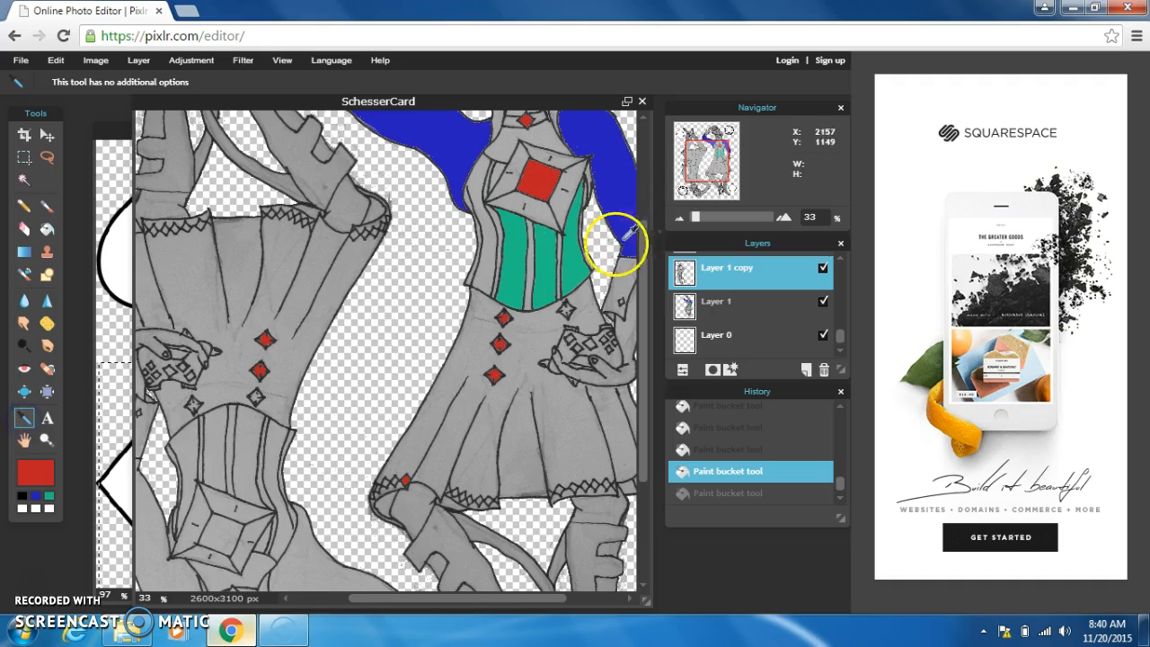
left_click(514, 247)
left_click_drag(638, 301, 647, 424)
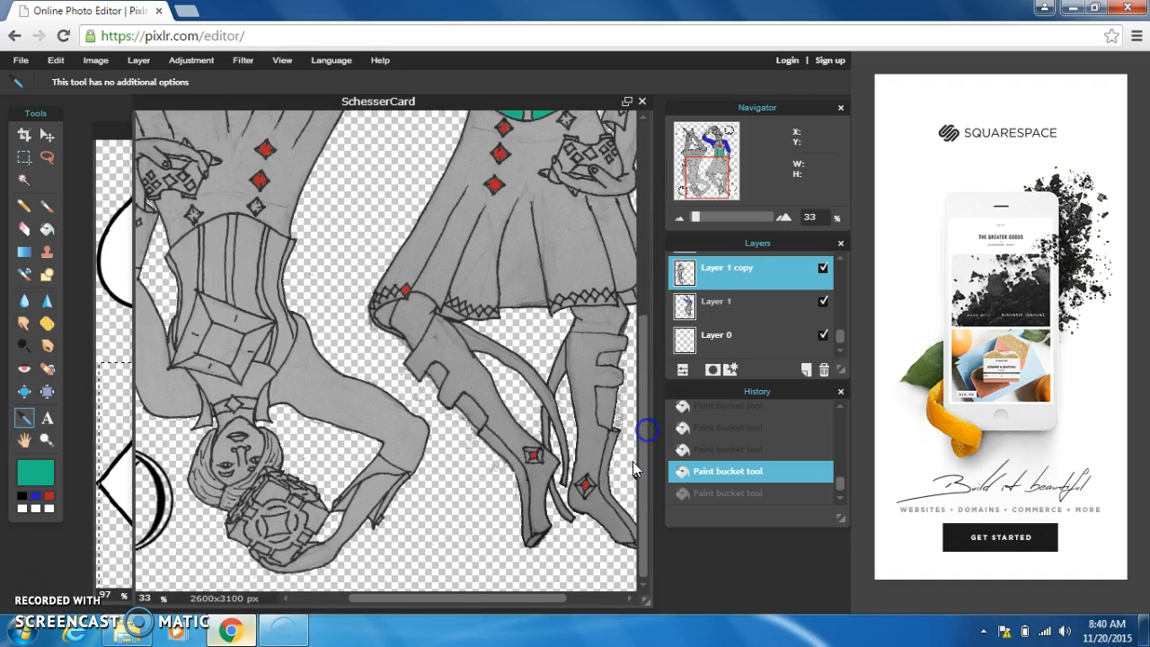
left_click(47, 232)
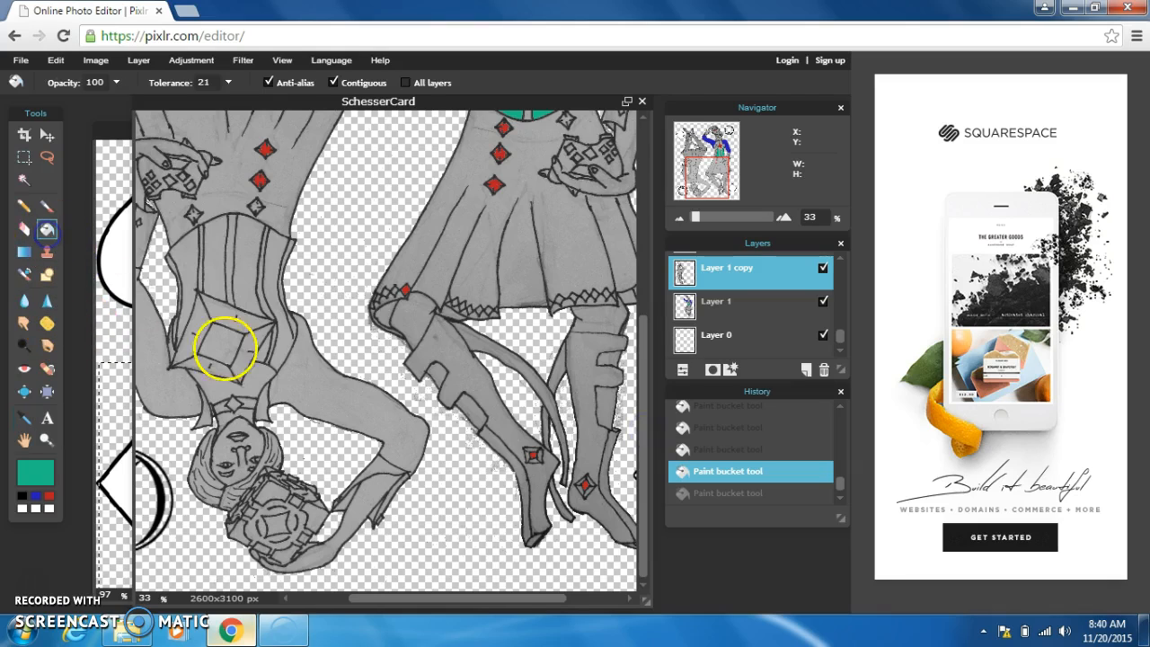
- Try to fill the upright figure's boot strip with teal on Layer 1 copy and undo the fill
left_click(526, 479)
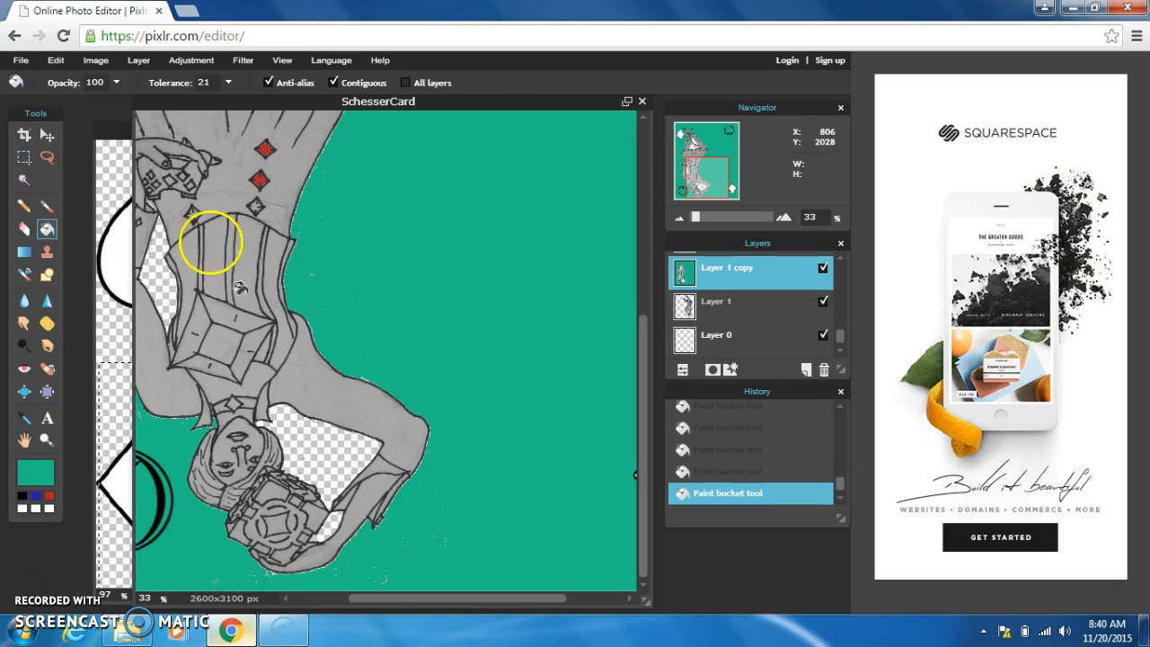
left_click(55, 60)
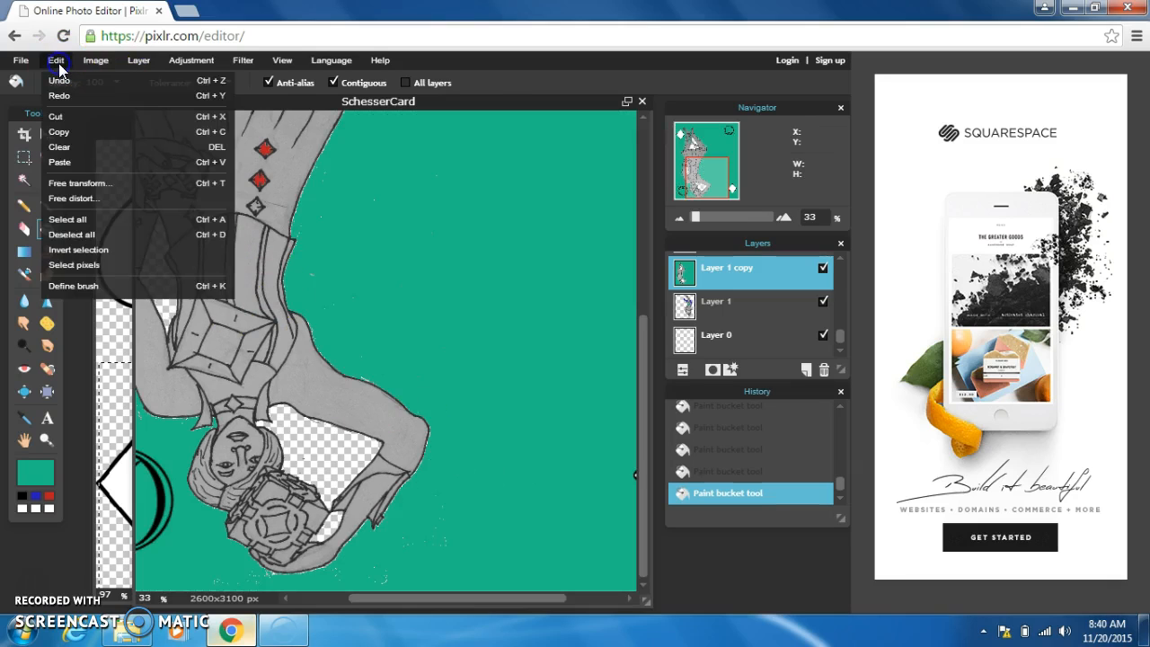
left_click(56, 79)
- Switch to Layer 1 and fill the narrow strips along both lower boots of the upright figure with teal
left_click(761, 301)
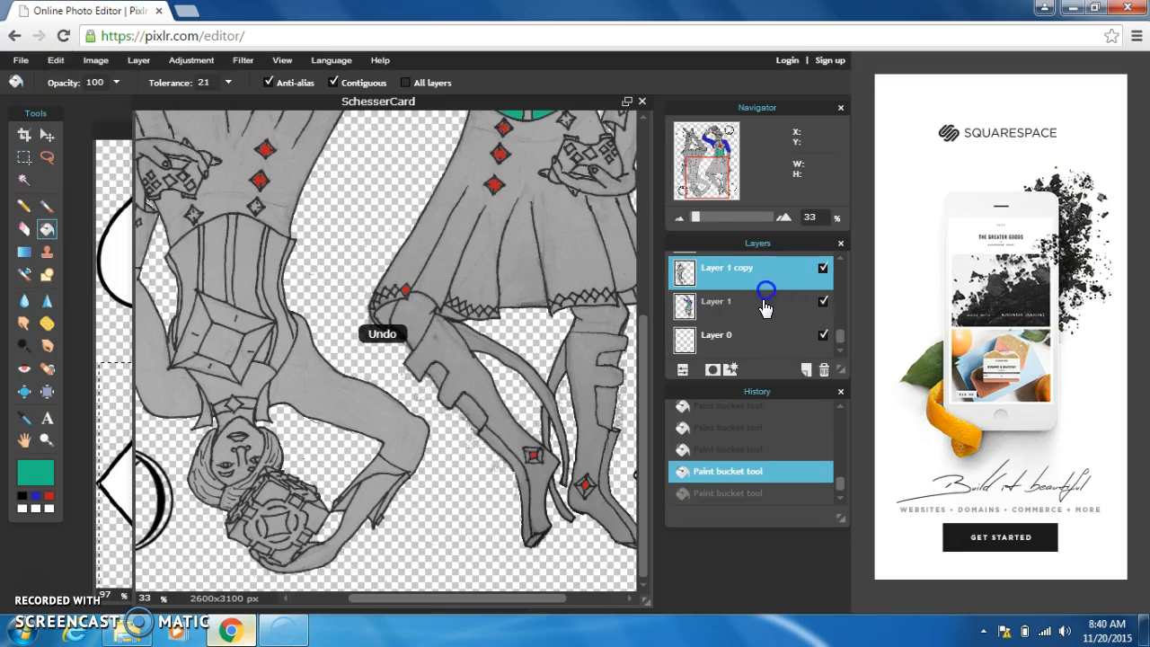
left_click(506, 456)
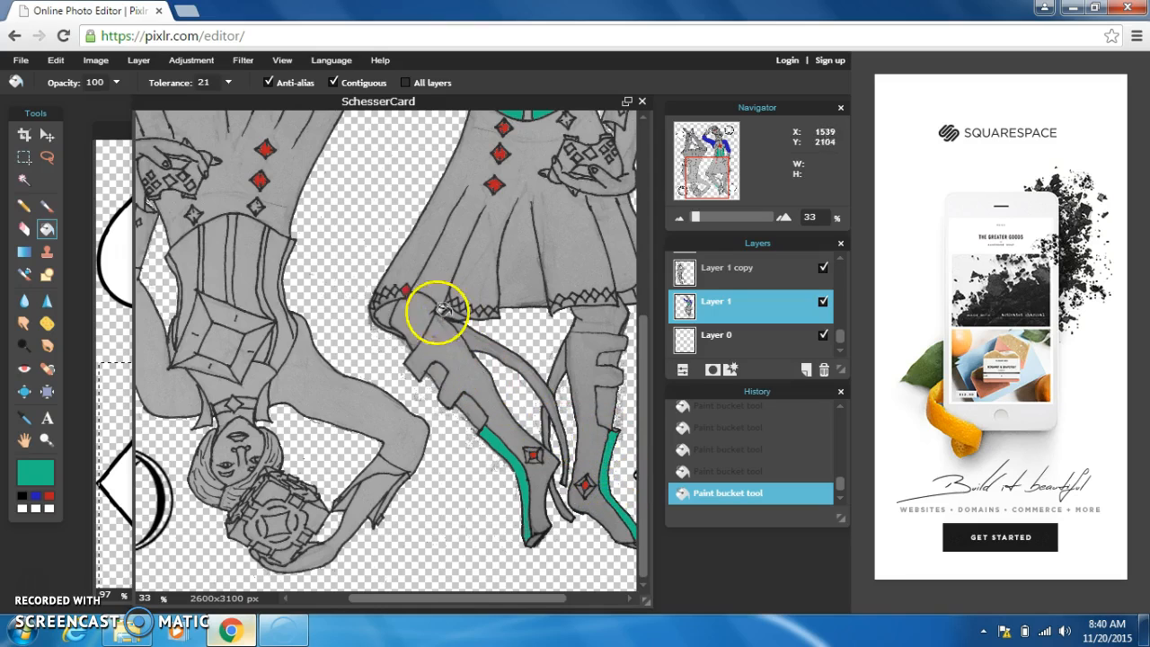
- Fill the visible underside areas at both sides of the upright figure's skirt hem with teal
left_click(381, 311)
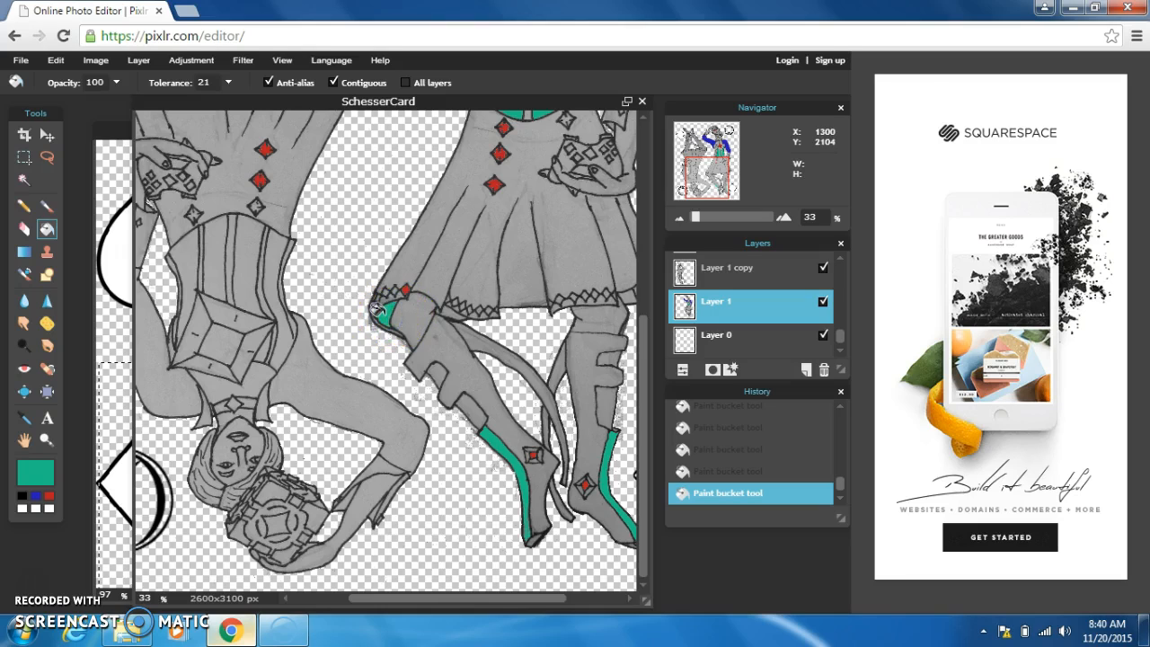
left_click(450, 314)
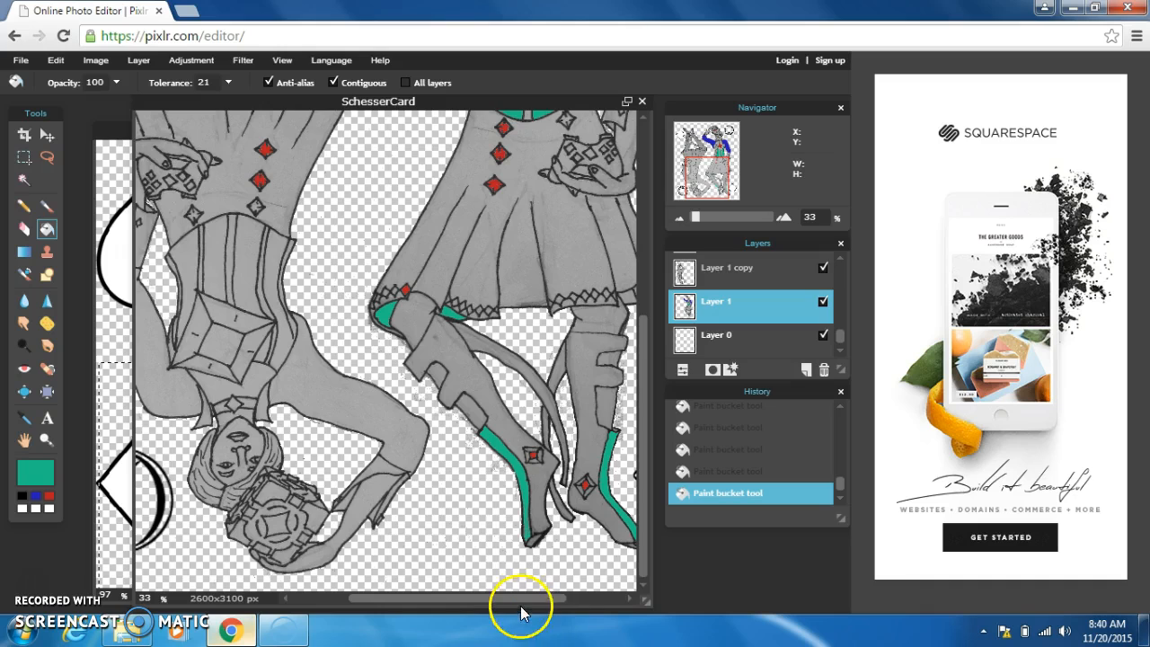
left_click_drag(515, 596, 579, 594)
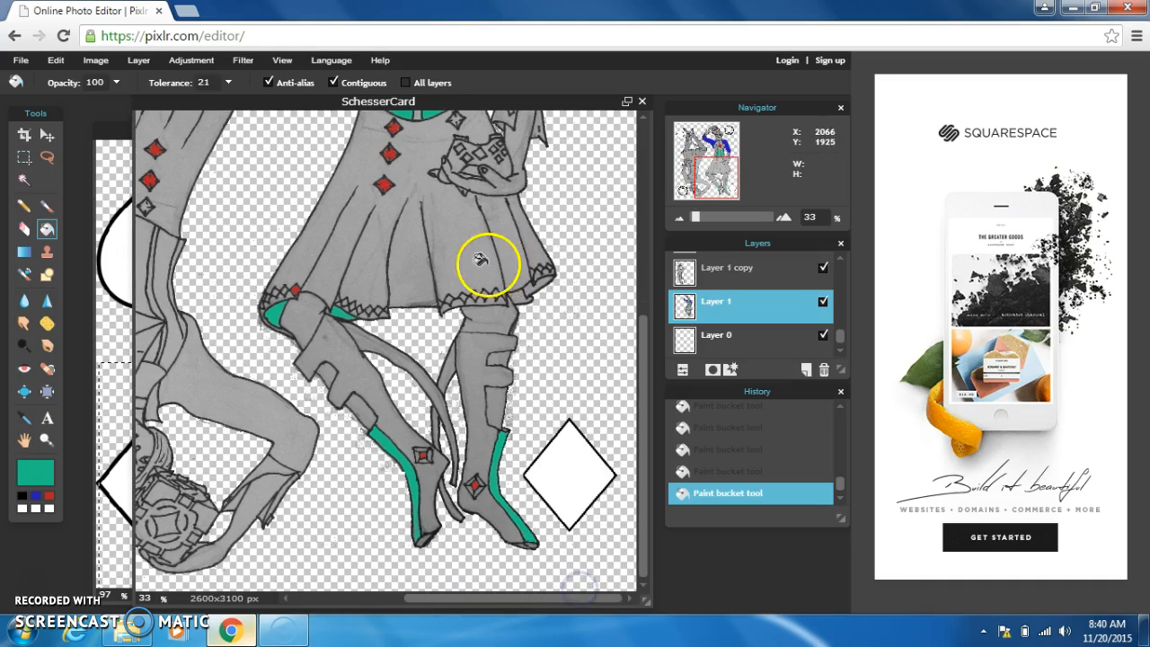
left_click(521, 299)
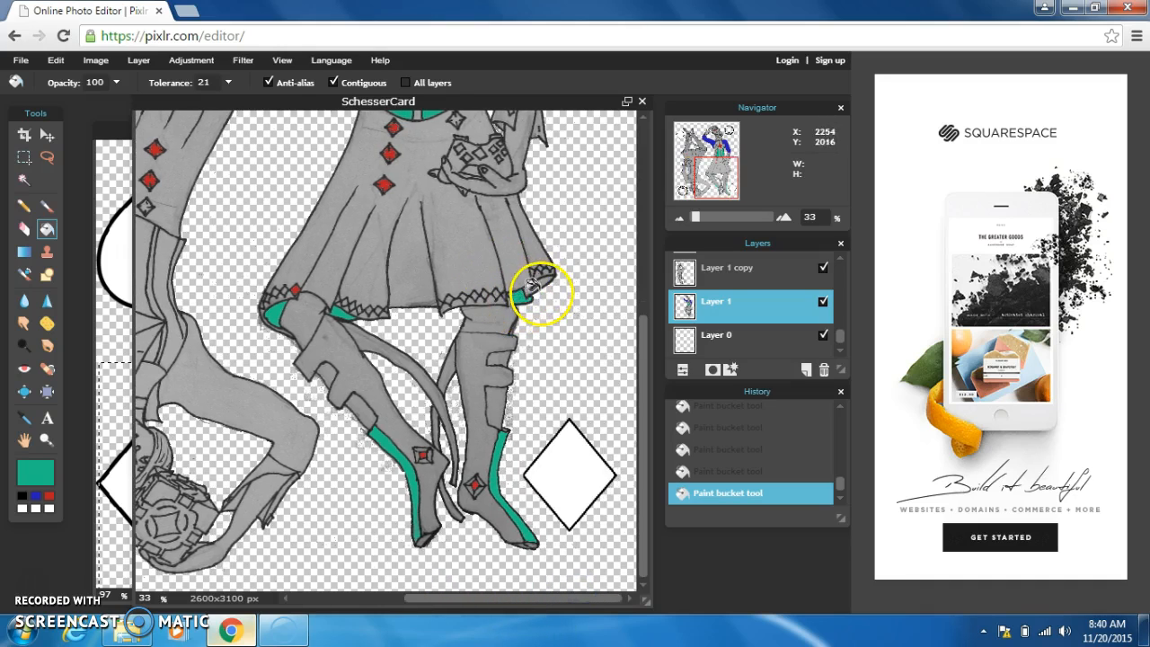
left_click(529, 291)
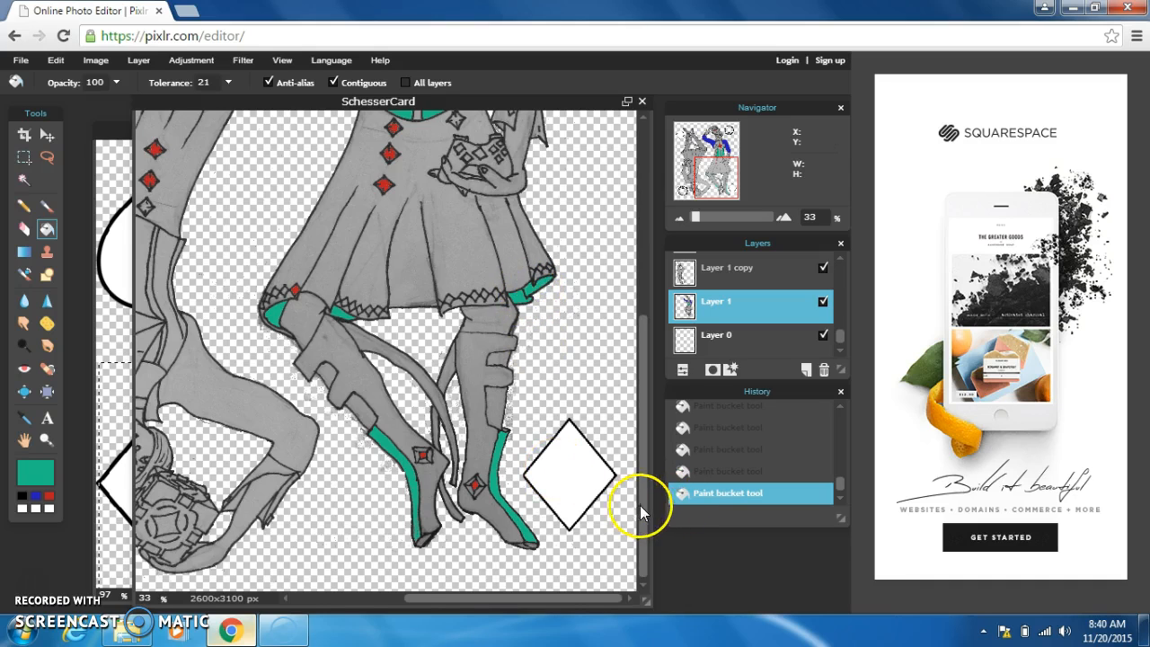
- Fill the four small rectangles around the headpiece's center diamond on the upright figure with teal
left_click_drag(643, 505, 623, 286)
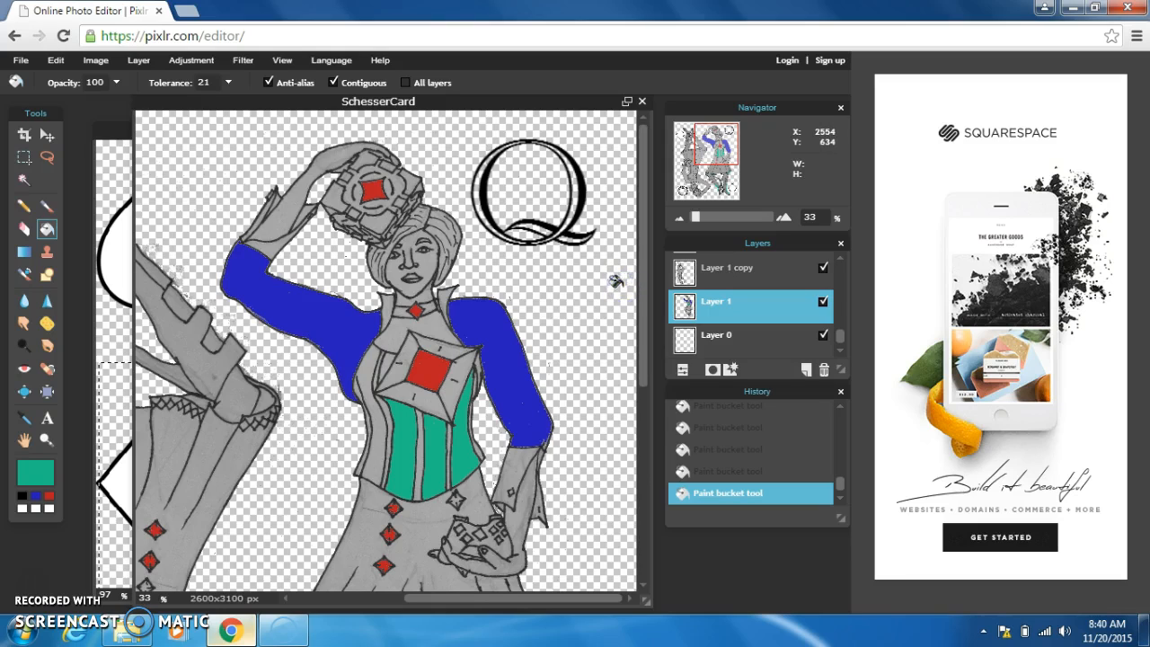
left_click(357, 217)
left_click(384, 163)
left_click(400, 205)
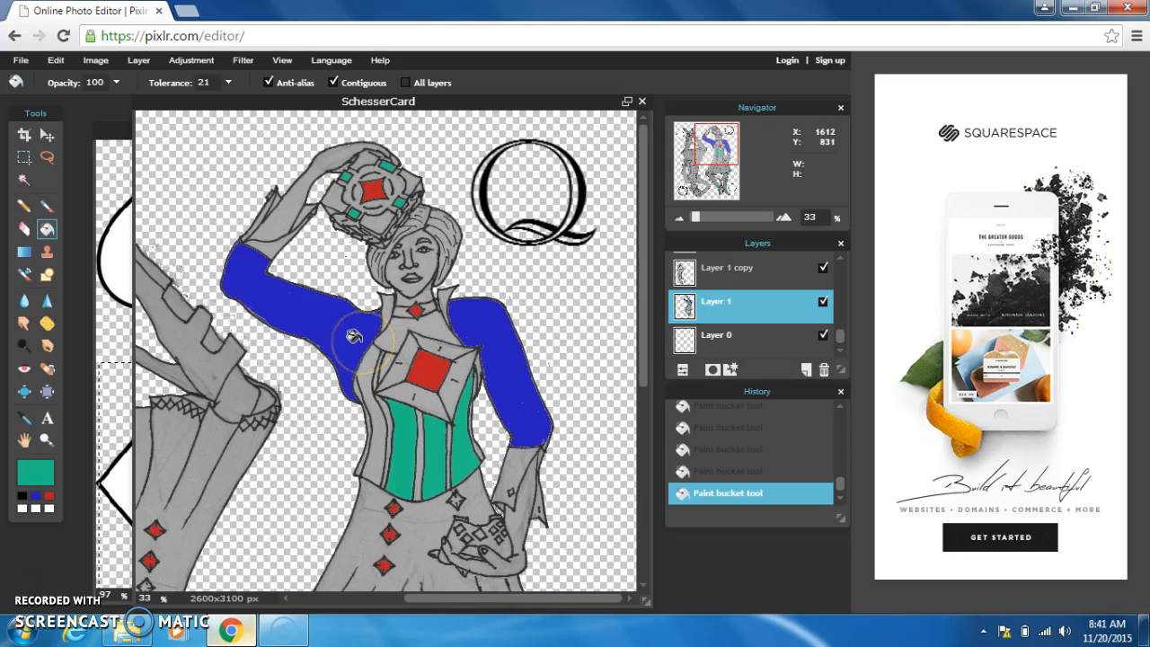
left_click_drag(645, 309, 610, 272)
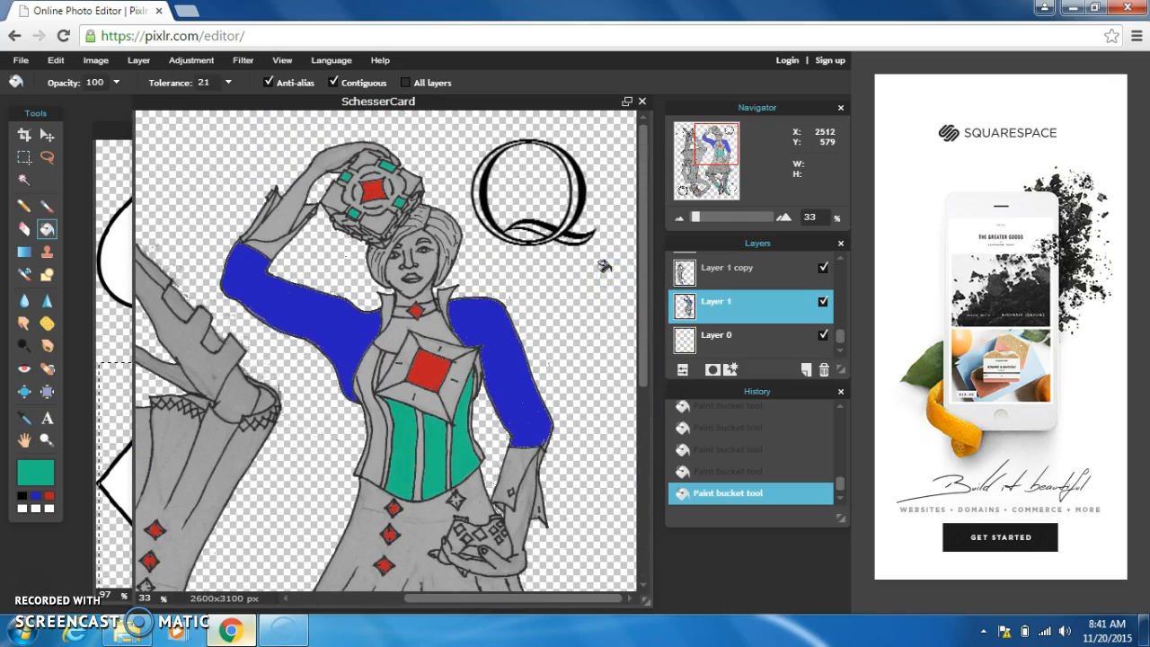